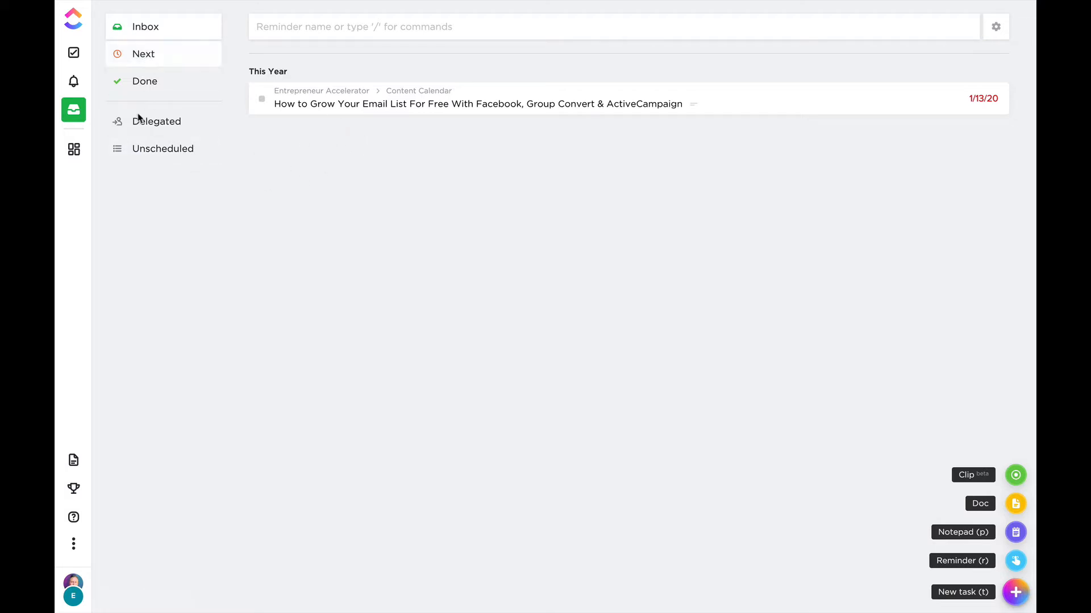
View the dashboard, and open the Content Calendar list in the Entrepreneur Accelerator space.
{"action": "left_click", "coordinate": [74, 149]}
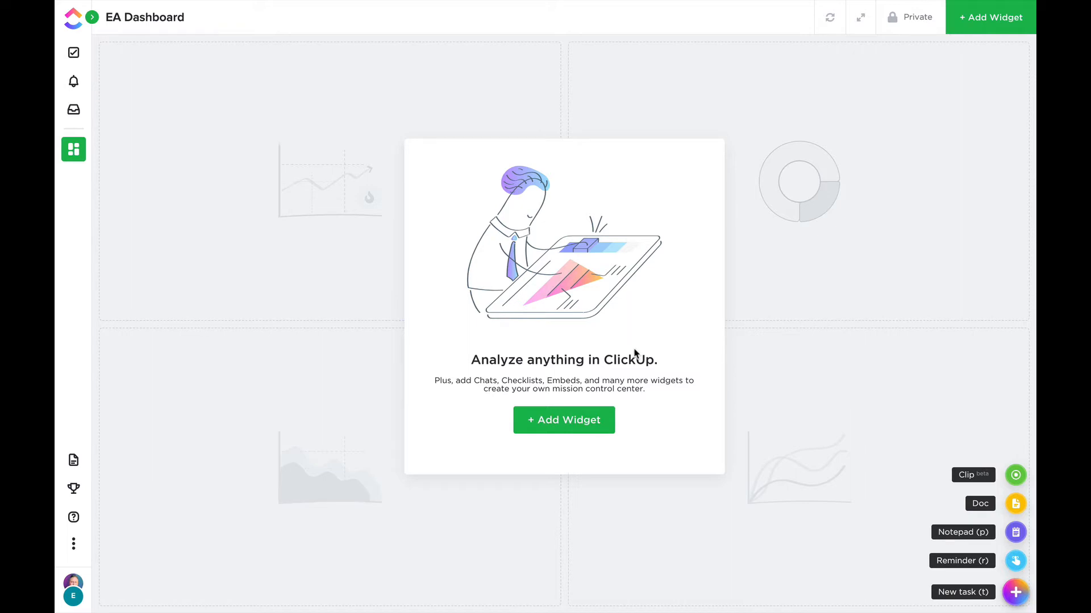
{"action": "left_click", "coordinate": [74, 54]}
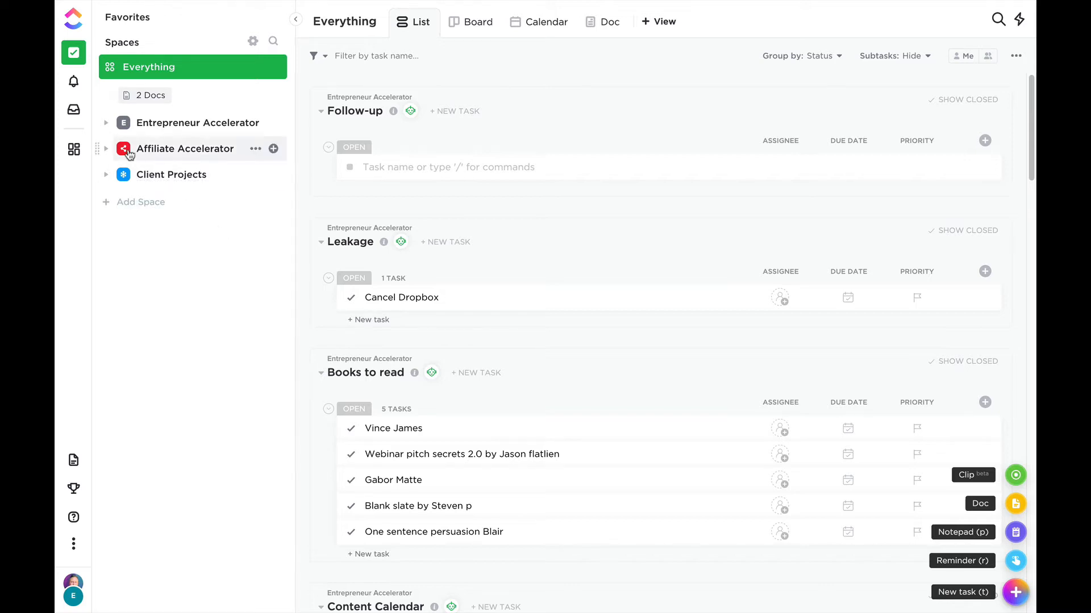
{"action": "left_click", "coordinate": [106, 124]}
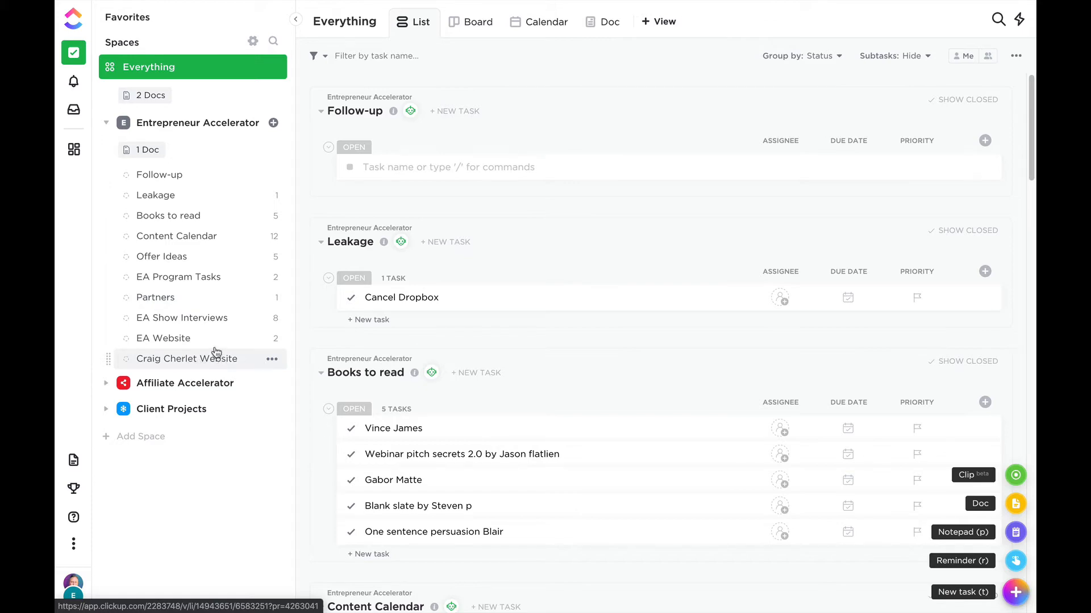
{"action": "left_click", "coordinate": [189, 240]}
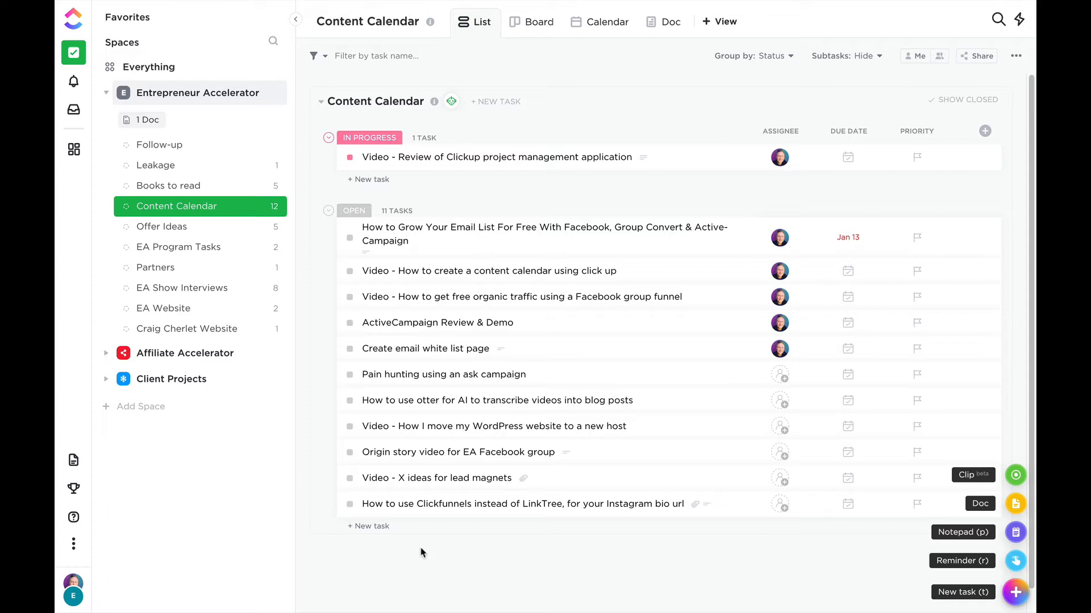
Open the ClickUp review video task, look through its description, to-do options and quick-create actions, and close it.
{"action": "left_click", "coordinate": [460, 157]}
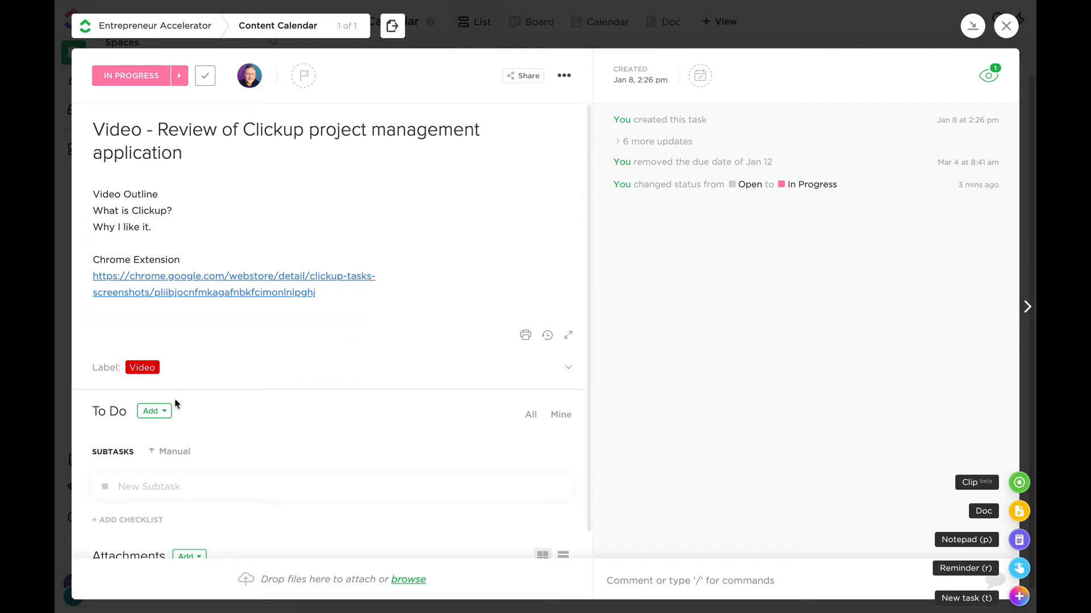
{"action": "left_click", "coordinate": [161, 414]}
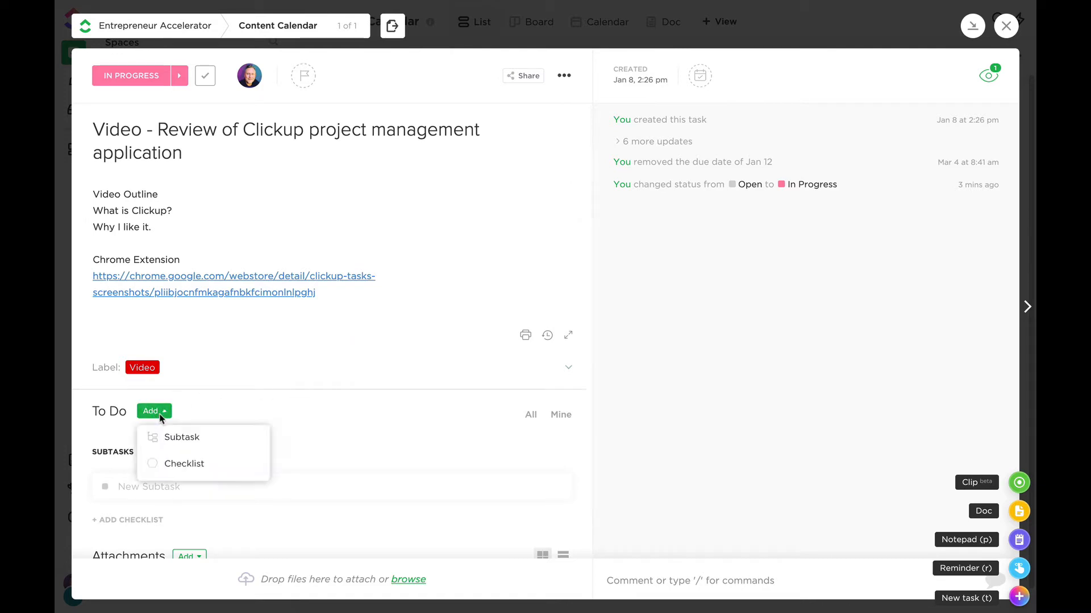
{"action": "left_click", "coordinate": [192, 409]}
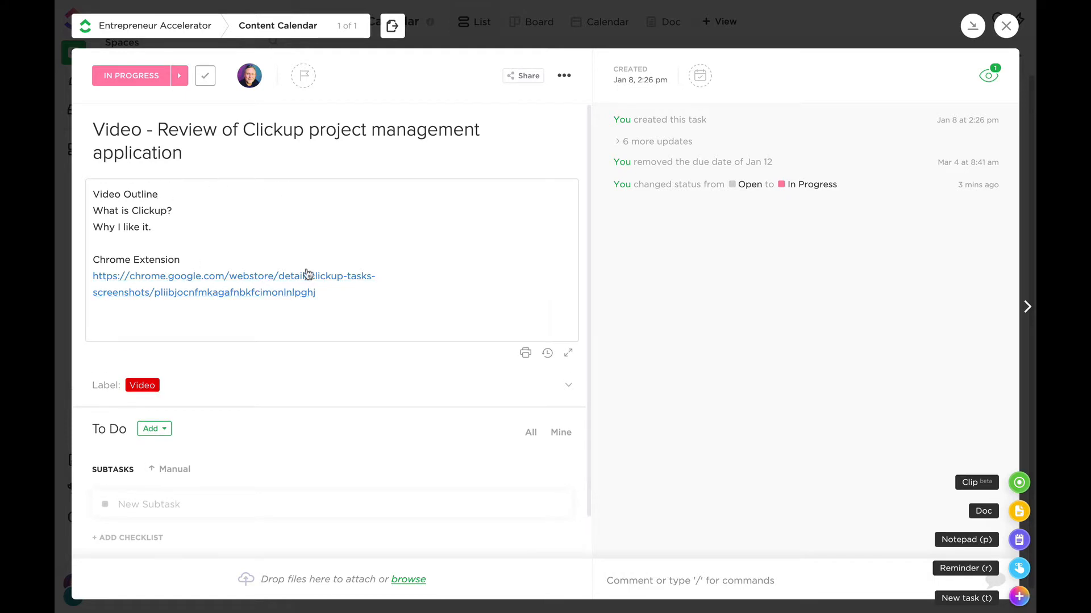
{"action": "left_click", "coordinate": [277, 231]}
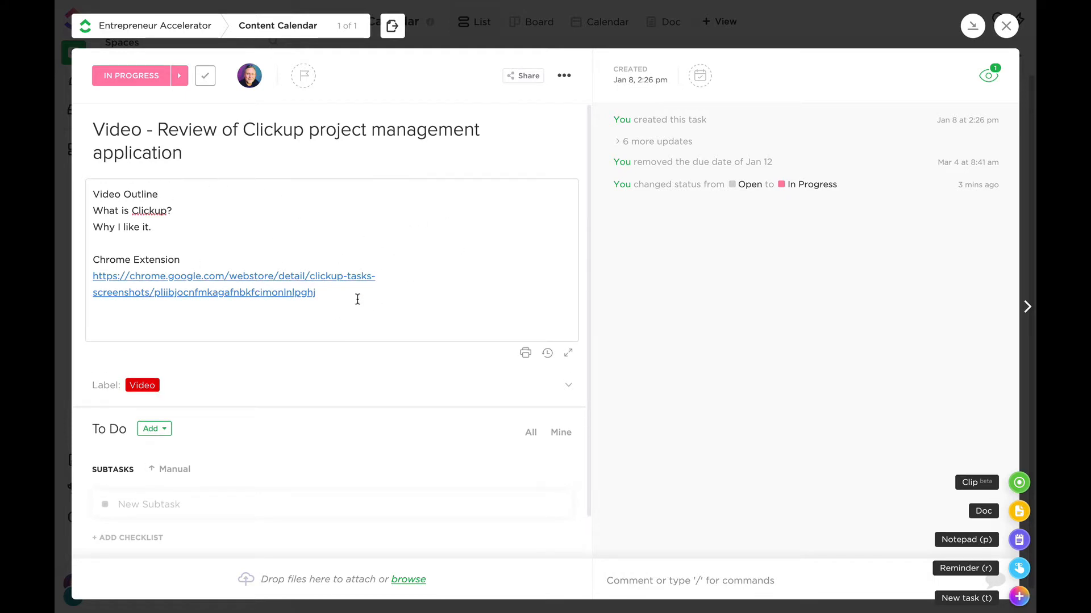
{"action": "scroll", "coordinate": [364, 304], "scroll_direction": "down", "scroll_amount": 1}
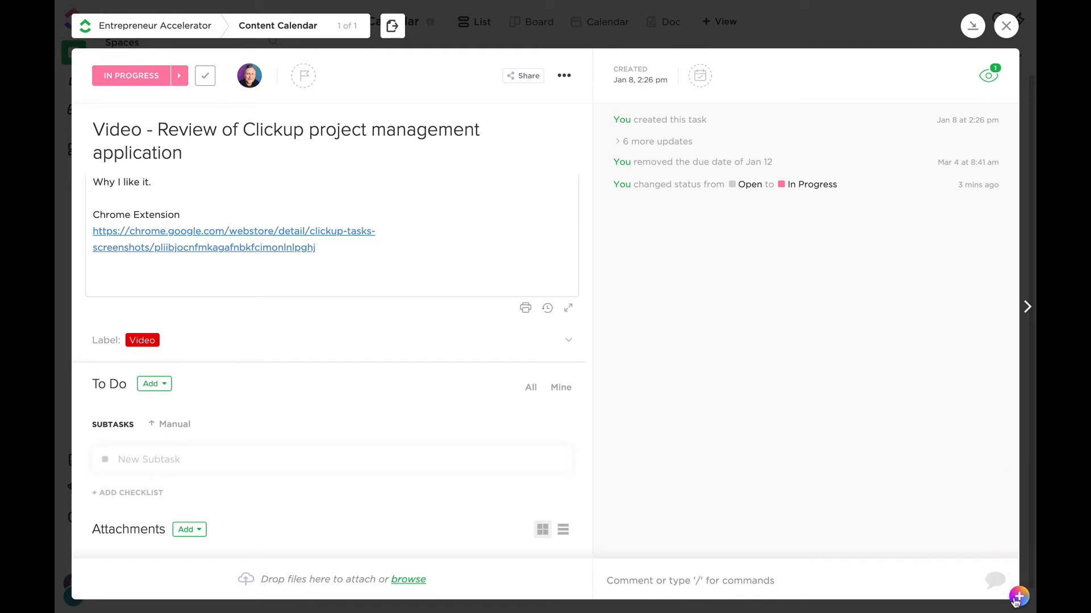
{"action": "mouse_move", "coordinate": [1022, 598]}
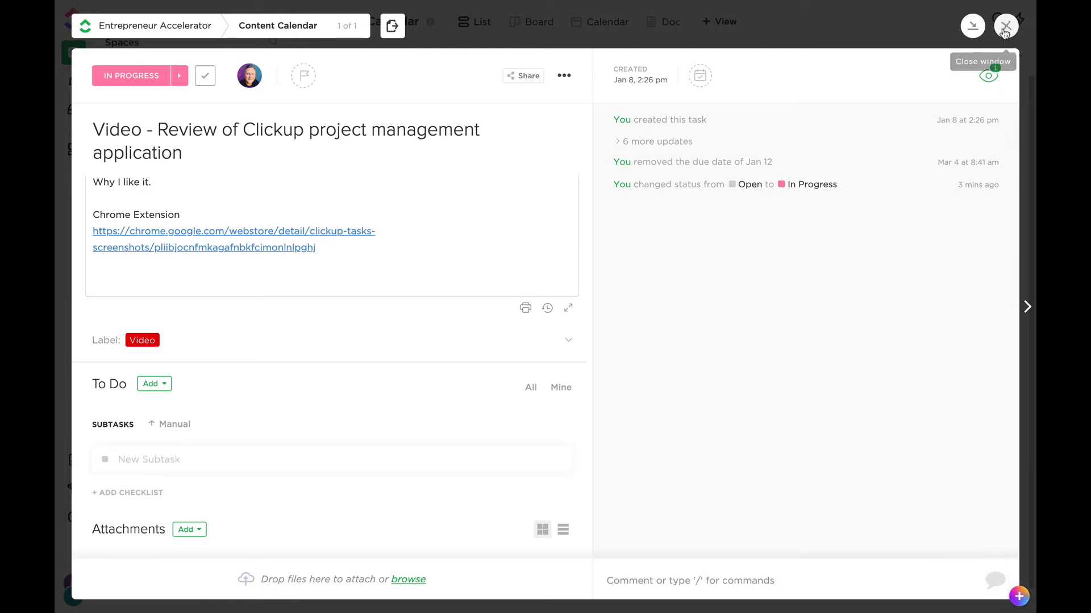
{"action": "left_click", "coordinate": [1004, 29]}
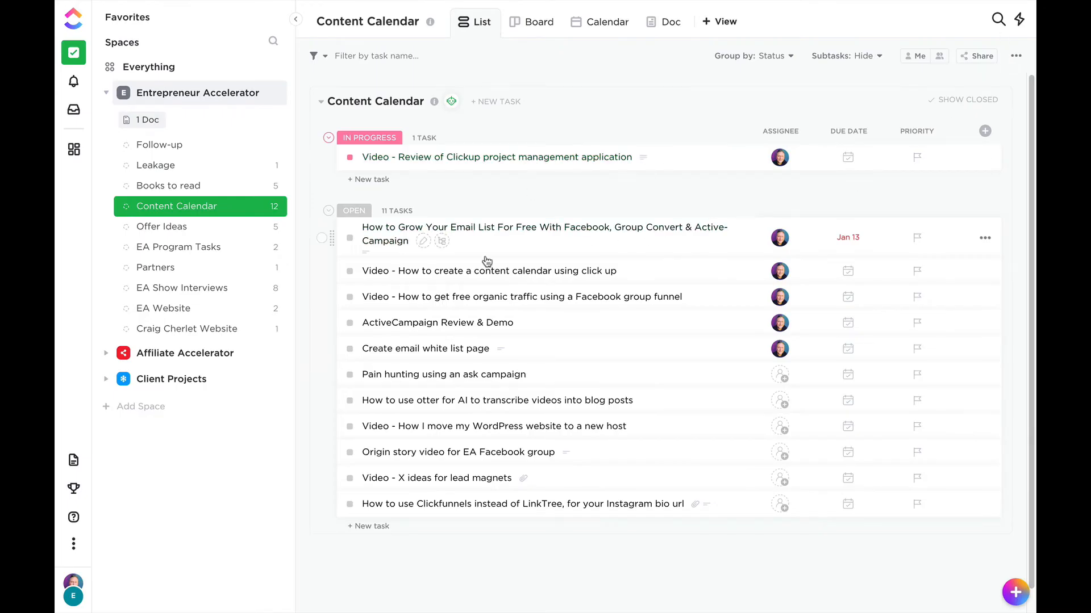
Move the "How to Grow Your Email List" task to In Progress, and place the ClickUp review task above it in Board view.
{"action": "left_click_drag", "start_coordinate": [496, 238], "coordinate": [470, 160]}
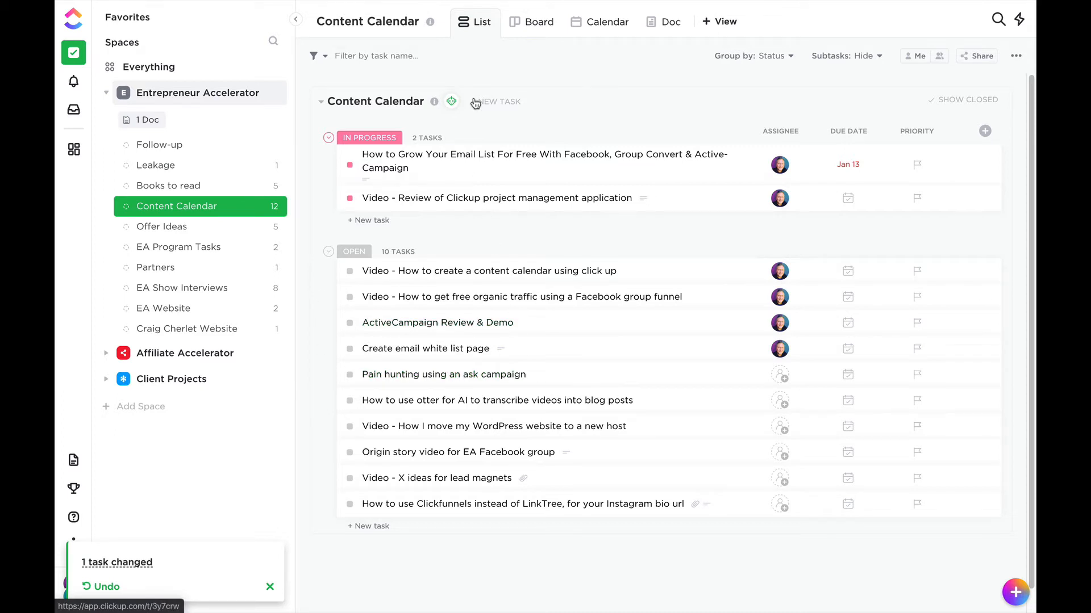
{"action": "left_click", "coordinate": [529, 26]}
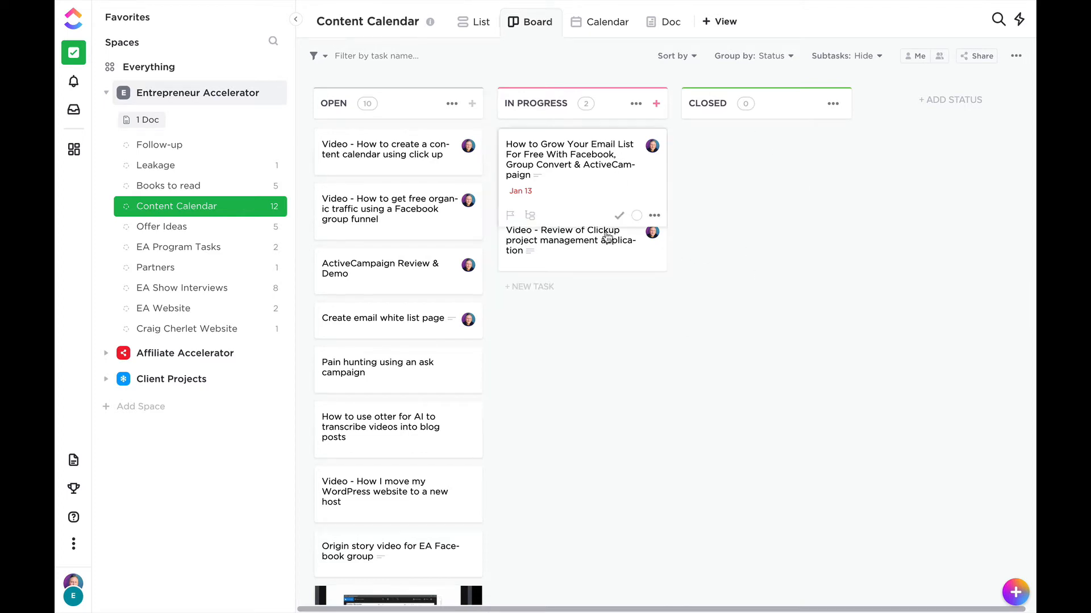
{"action": "left_click_drag", "start_coordinate": [580, 243], "coordinate": [637, 149]}
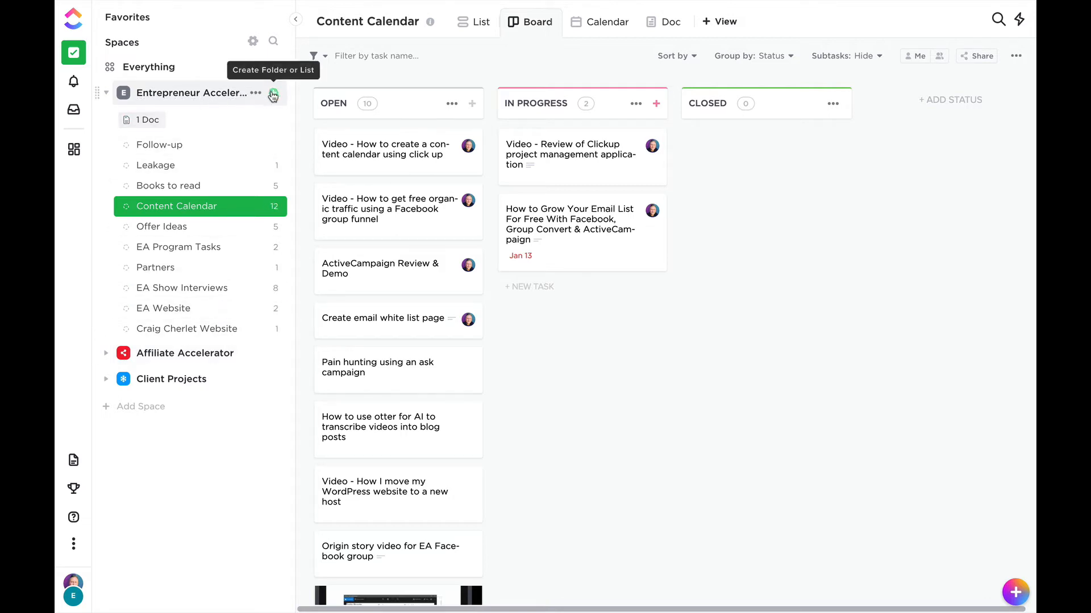
Create a new list named "list" in the Entrepreneur Accelerator space.
{"action": "left_click", "coordinate": [274, 94]}
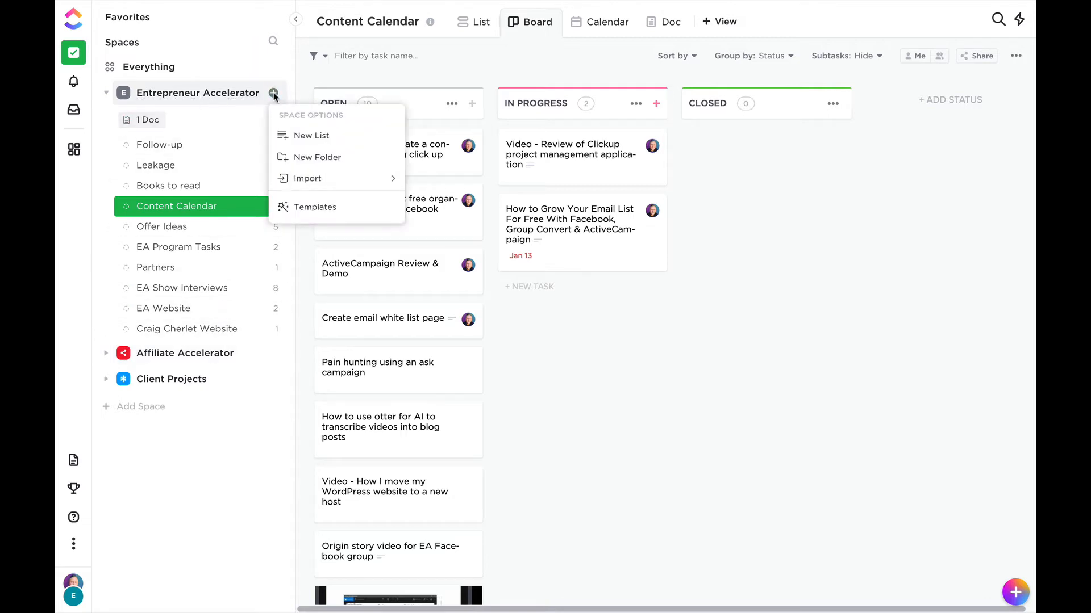
{"action": "left_click", "coordinate": [335, 137]}
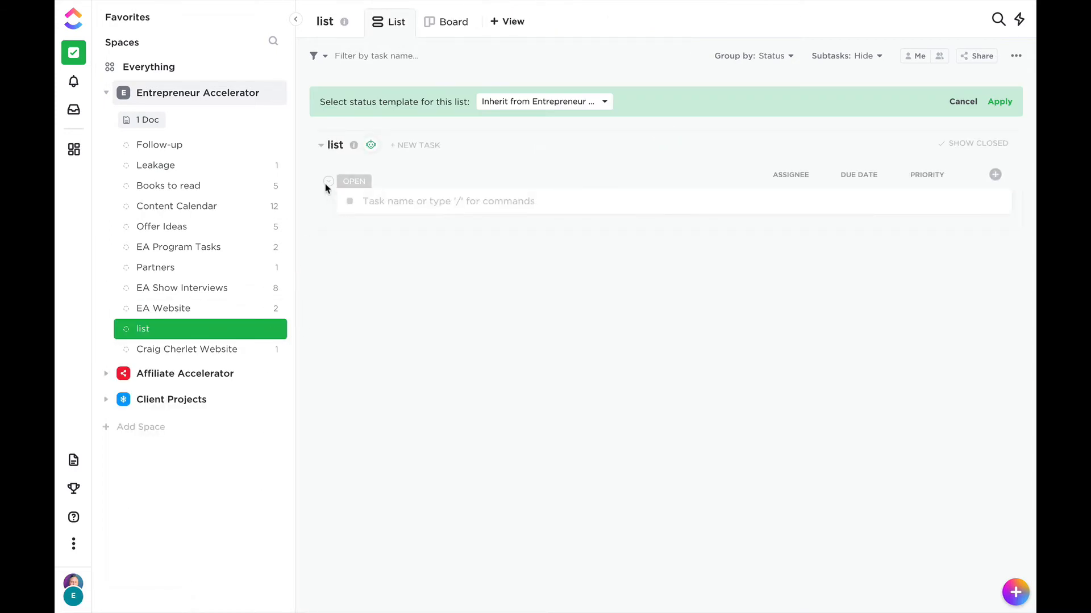
Check which templates are available for creating a list, and close the template dialog.
{"action": "left_click", "coordinate": [334, 145]}
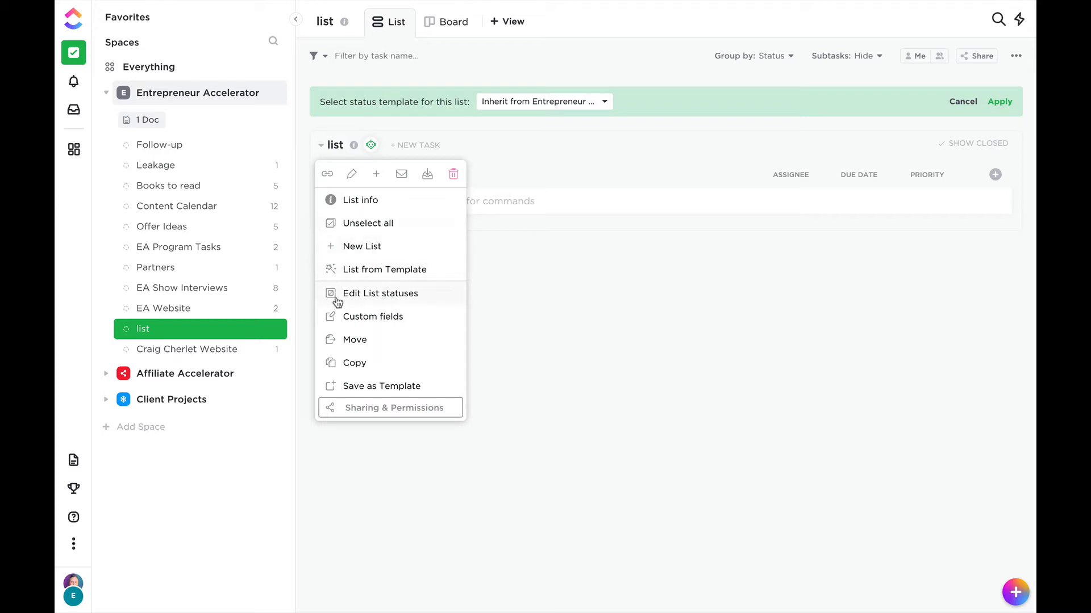
{"action": "left_click", "coordinate": [380, 271]}
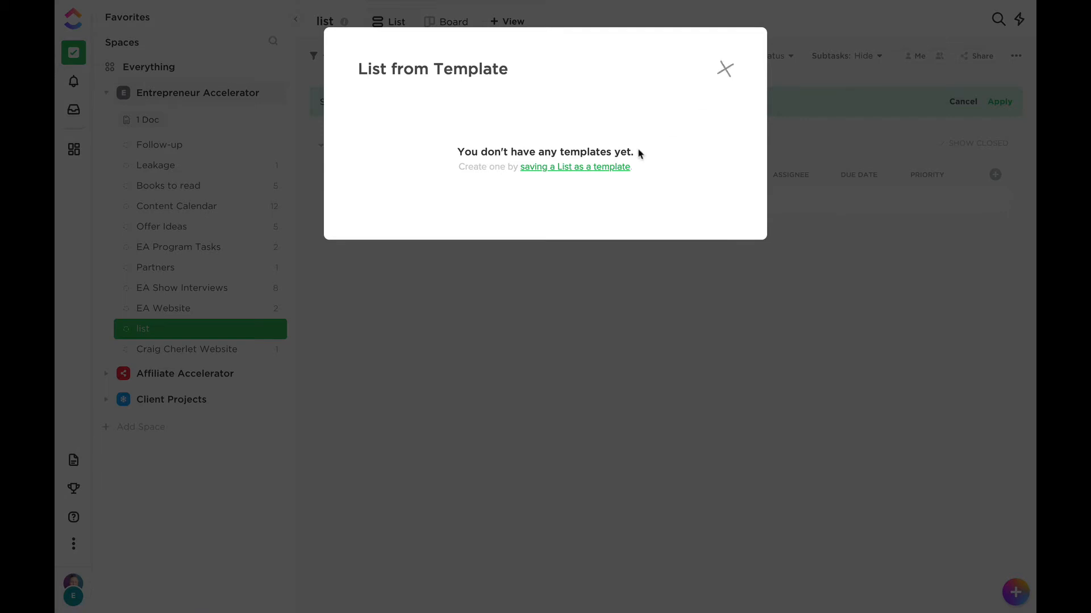
{"action": "left_click", "coordinate": [725, 69]}
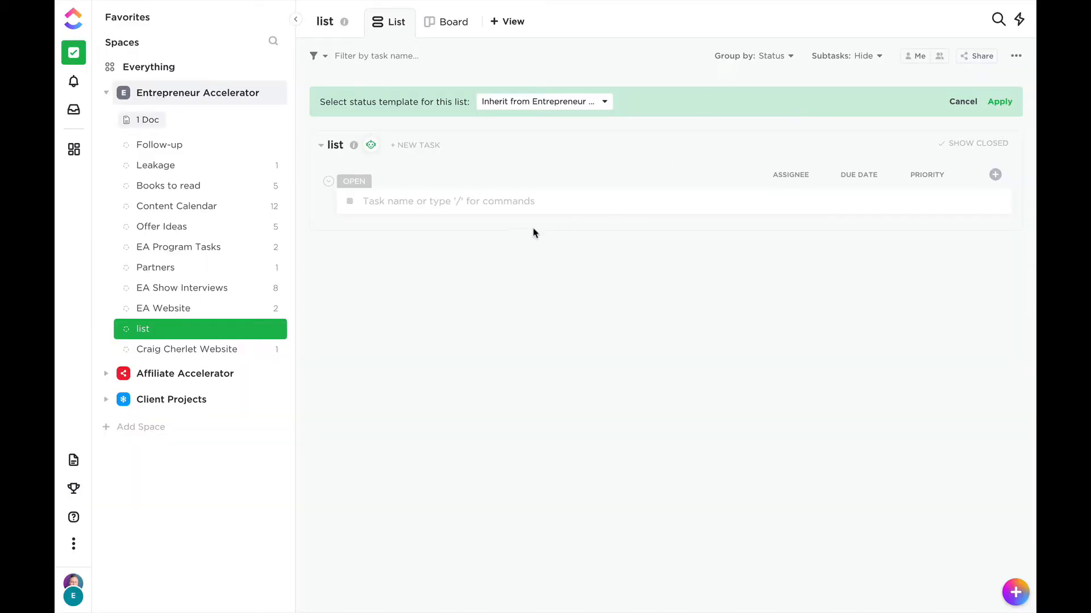
Add a task named "new tasks." to the new list.
{"action": "left_click", "coordinate": [397, 202]}
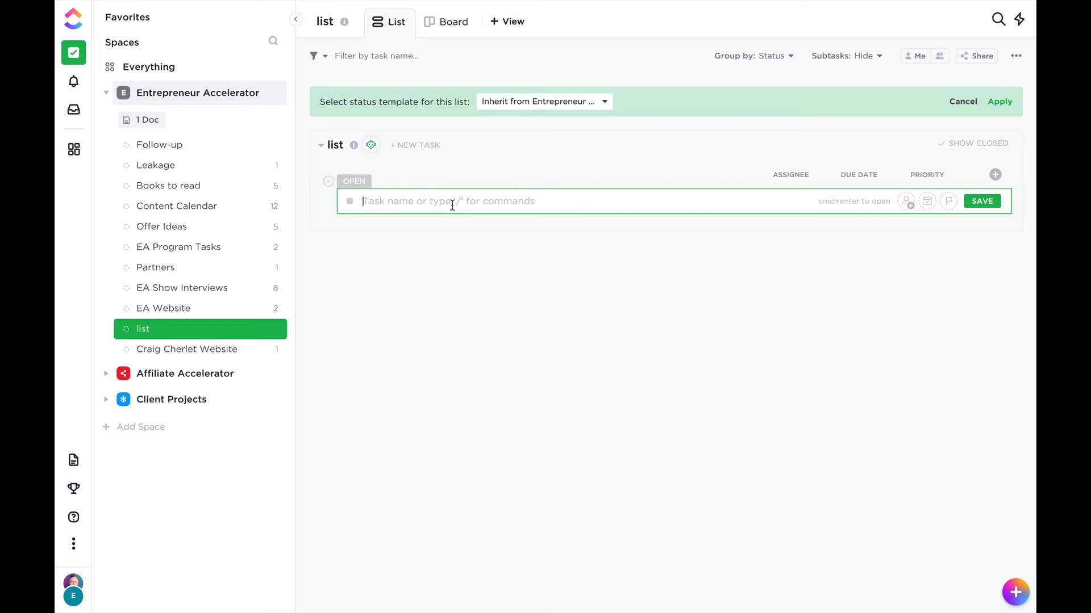
{"action": "type", "text": "new tasks."}
{"action": "key", "text": "Return"}
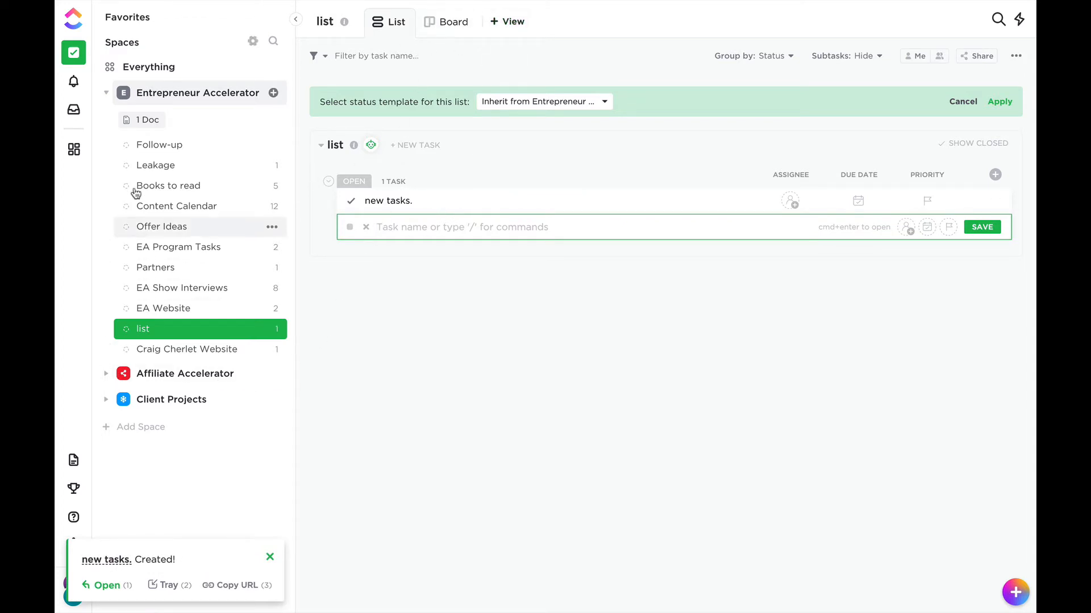
Collapse the Entrepreneur Accelerator space and start a new space named "Content Calendar".
{"action": "left_click", "coordinate": [106, 93]}
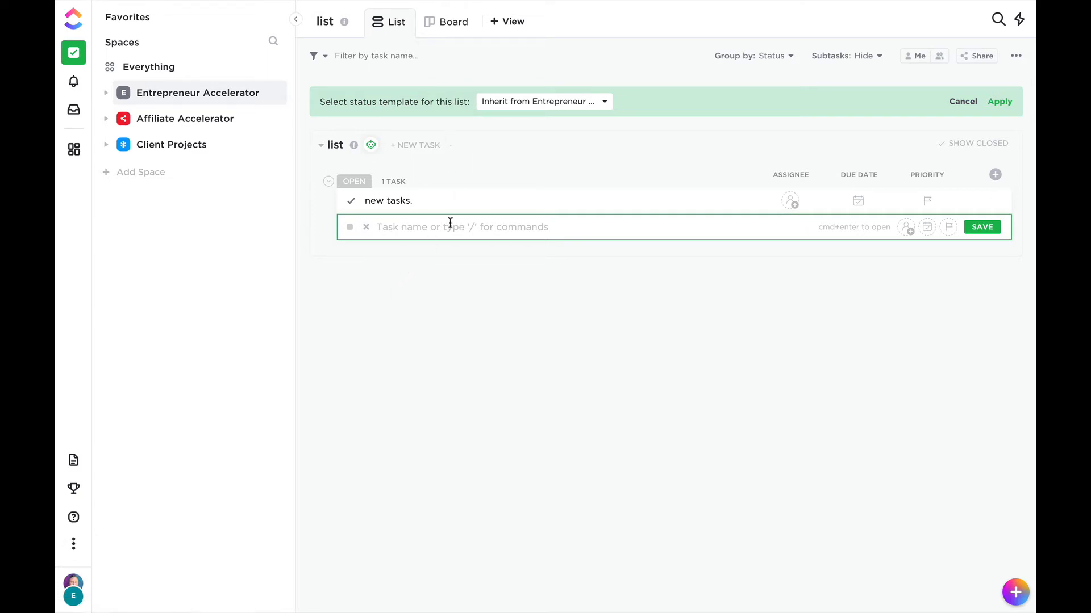
{"action": "left_click", "coordinate": [122, 173]}
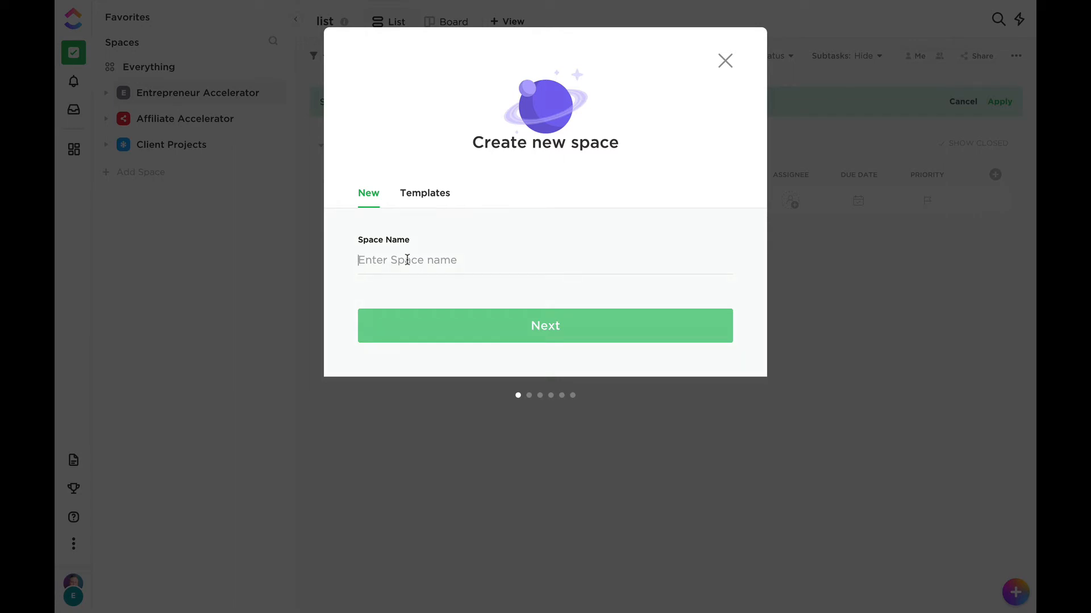
{"action": "type", "text": "Cl"}
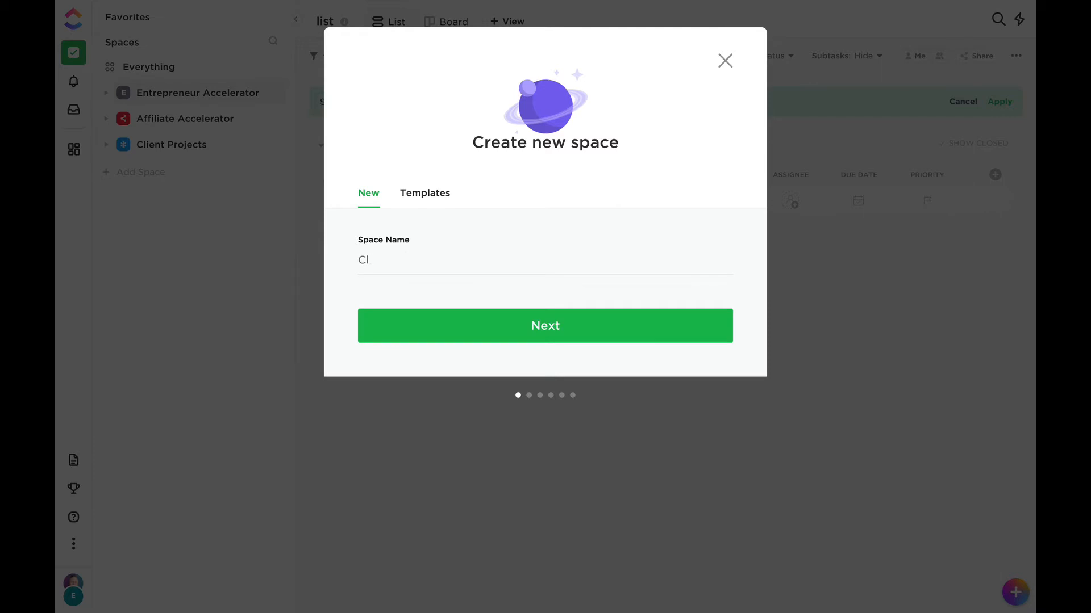
{"action": "key", "text": "BackSpace"}
{"action": "key", "text": "BackSpace"}
{"action": "type", "text": "Content Calendar"}
{"action": "left_click", "coordinate": [561, 329]}
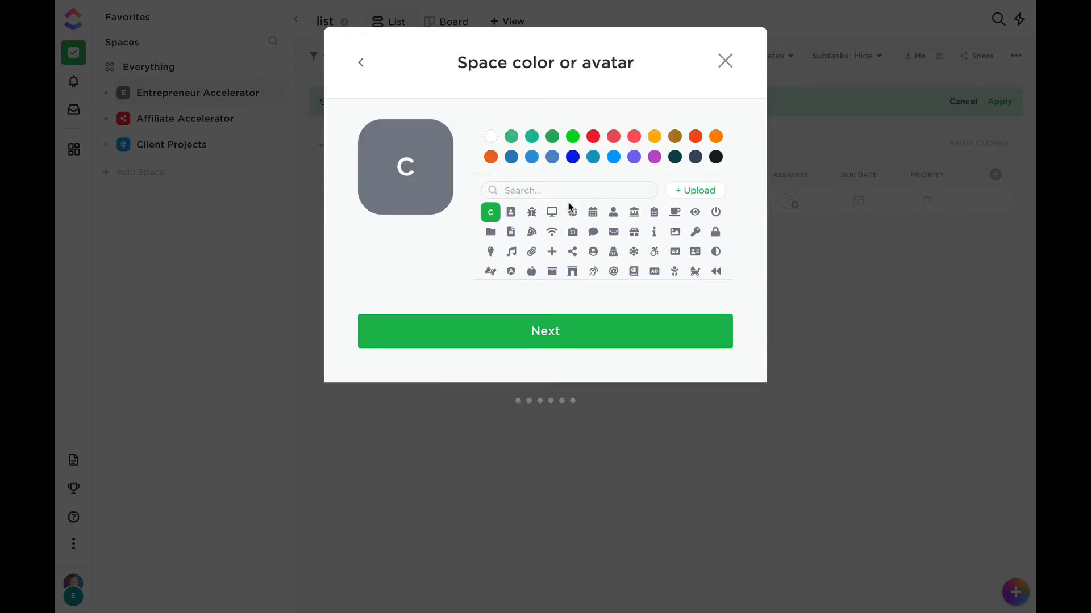
Give the space a document icon in green, and keep it shared with the Entrepreneur Accelerator Workspace.
{"action": "left_click", "coordinate": [510, 232]}
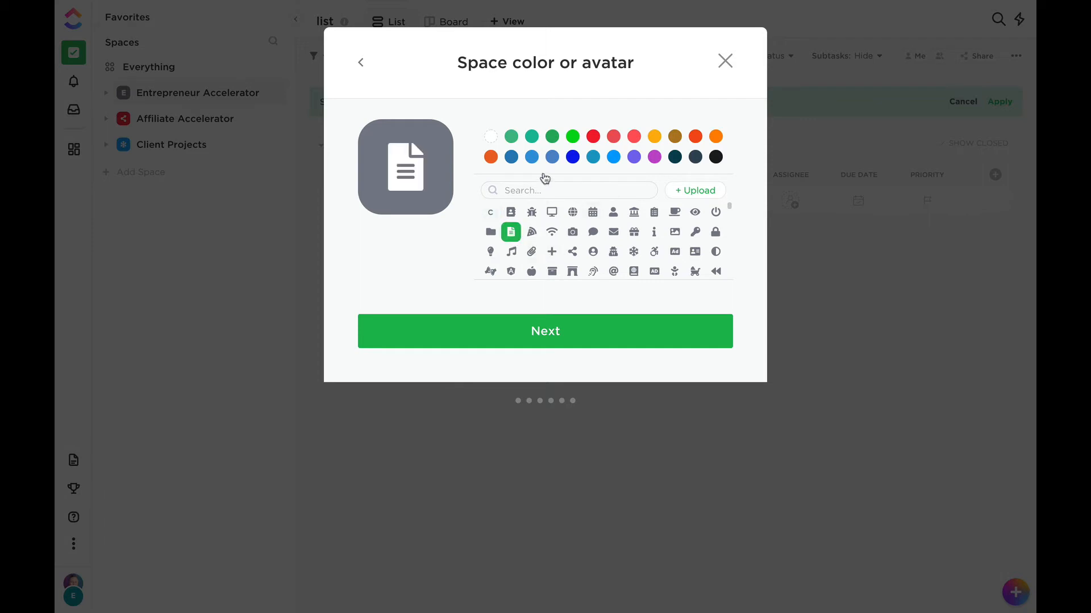
{"action": "left_click", "coordinate": [552, 138]}
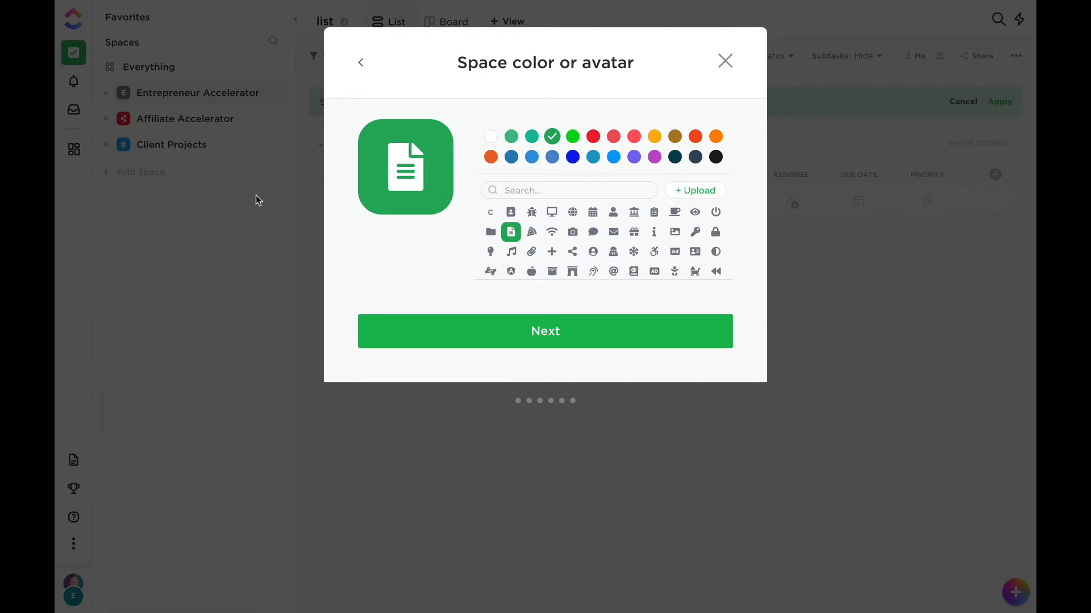
{"action": "left_click", "coordinate": [546, 339]}
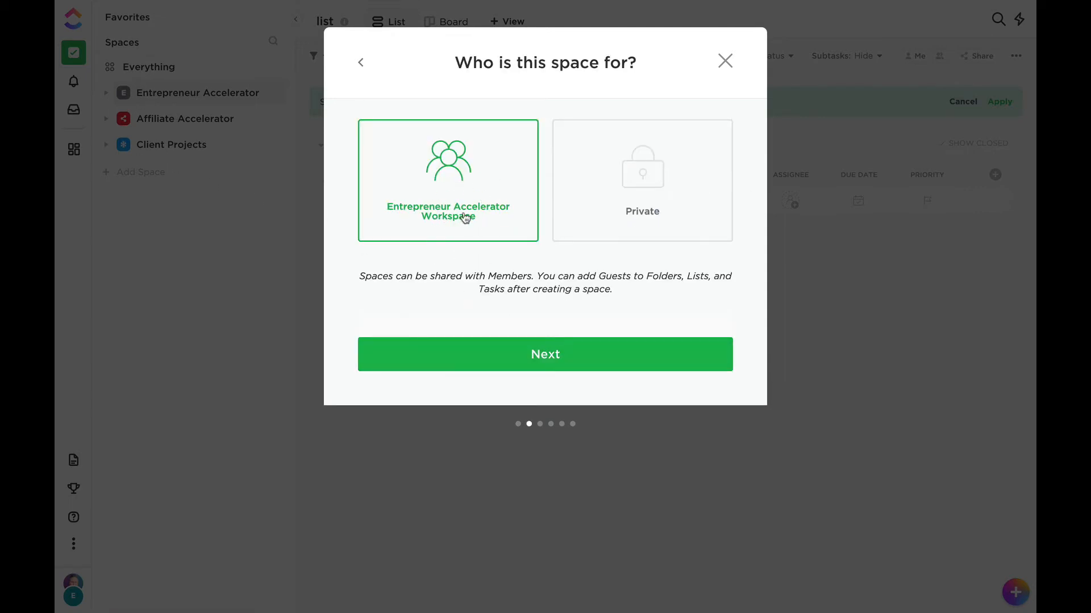
{"action": "left_click", "coordinate": [549, 356]}
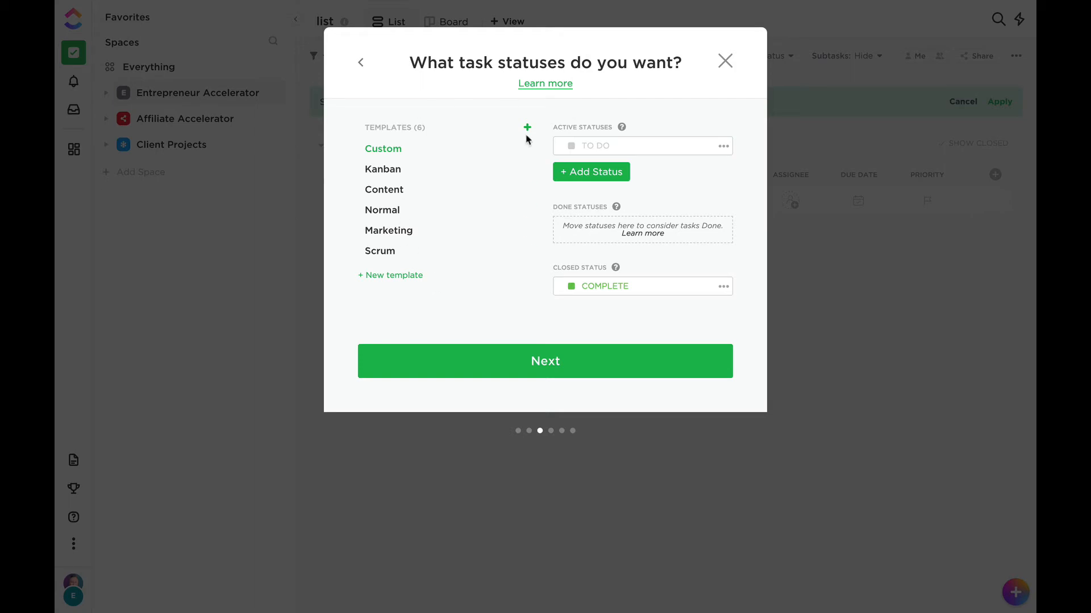
Compare the Kanban, Content, Marketing and Scrum status templates, and apply the Content template to the space.
{"action": "left_click", "coordinate": [395, 169]}
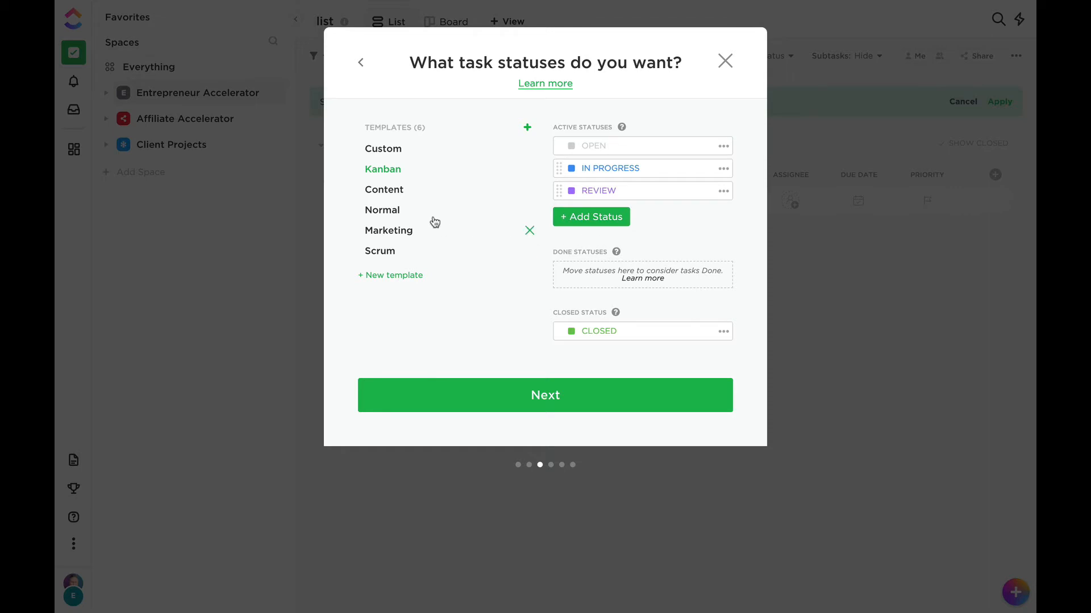
{"action": "left_click", "coordinate": [388, 194]}
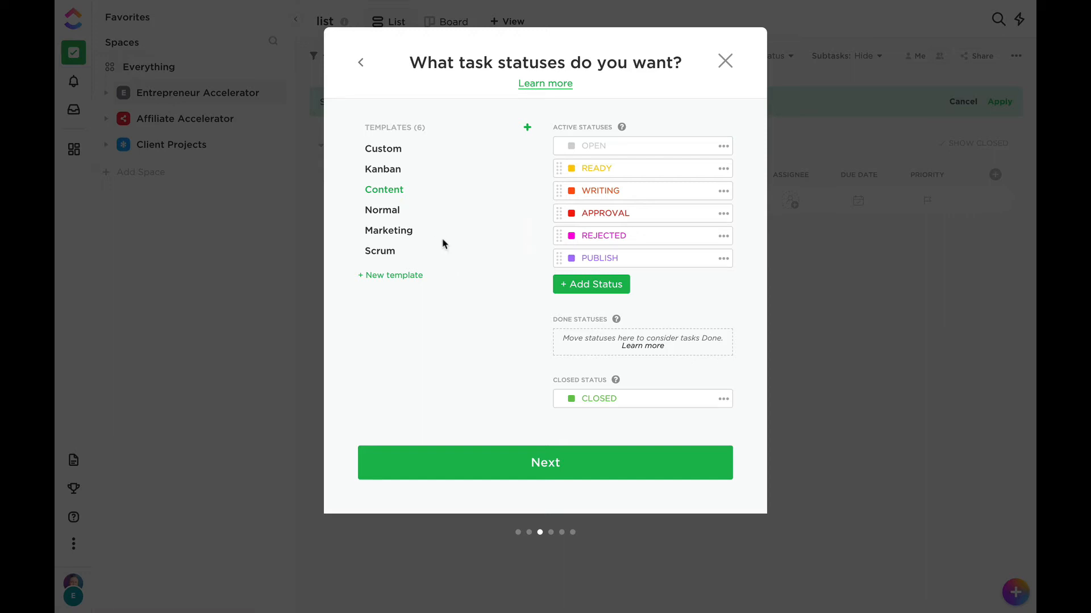
{"action": "left_click", "coordinate": [401, 236]}
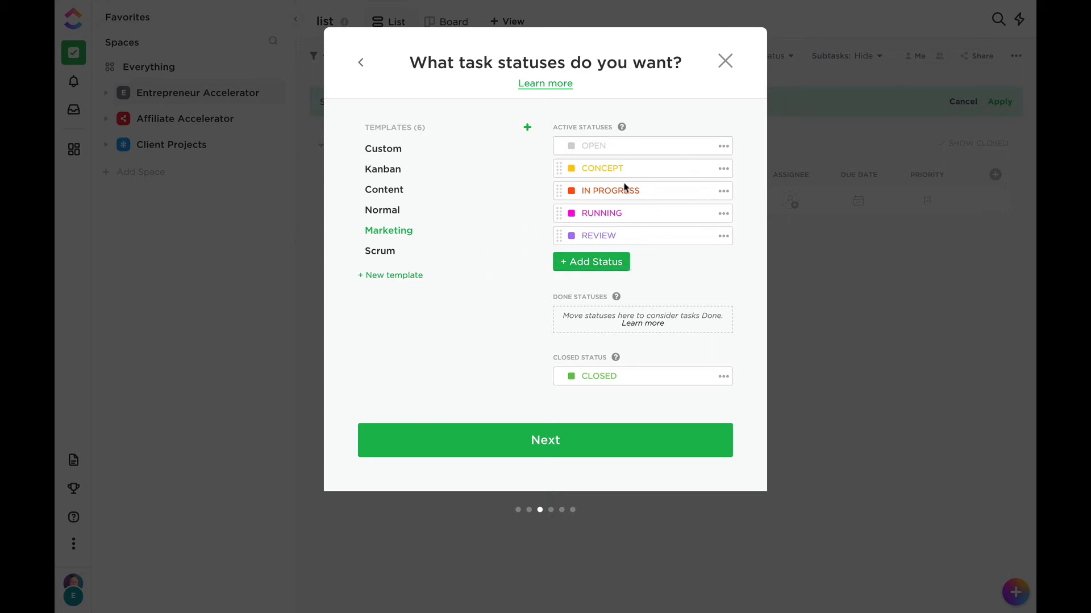
{"action": "left_click", "coordinate": [391, 255]}
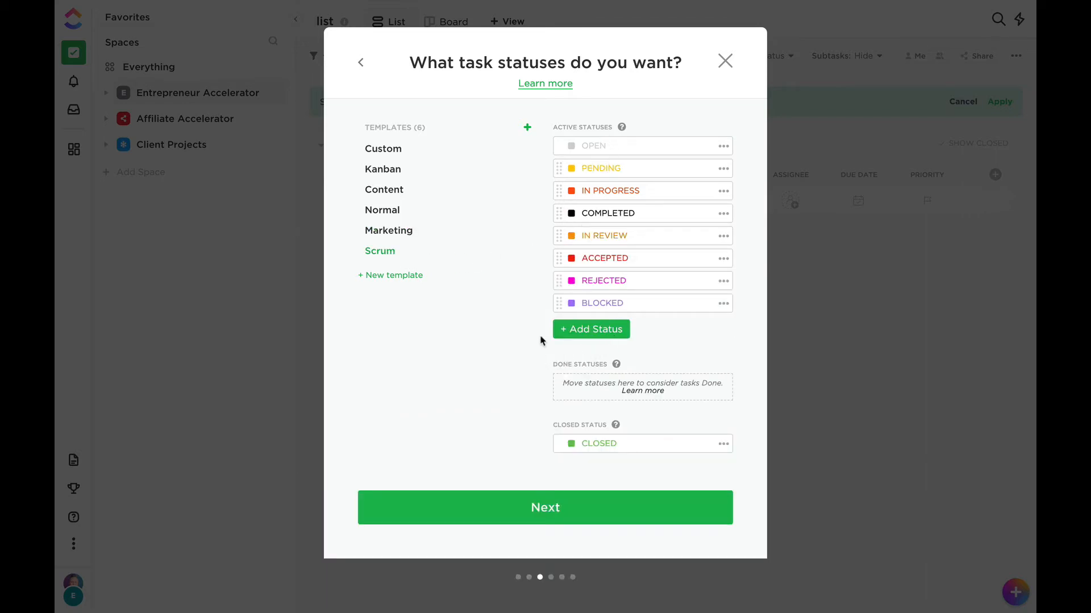
{"action": "left_click", "coordinate": [404, 193]}
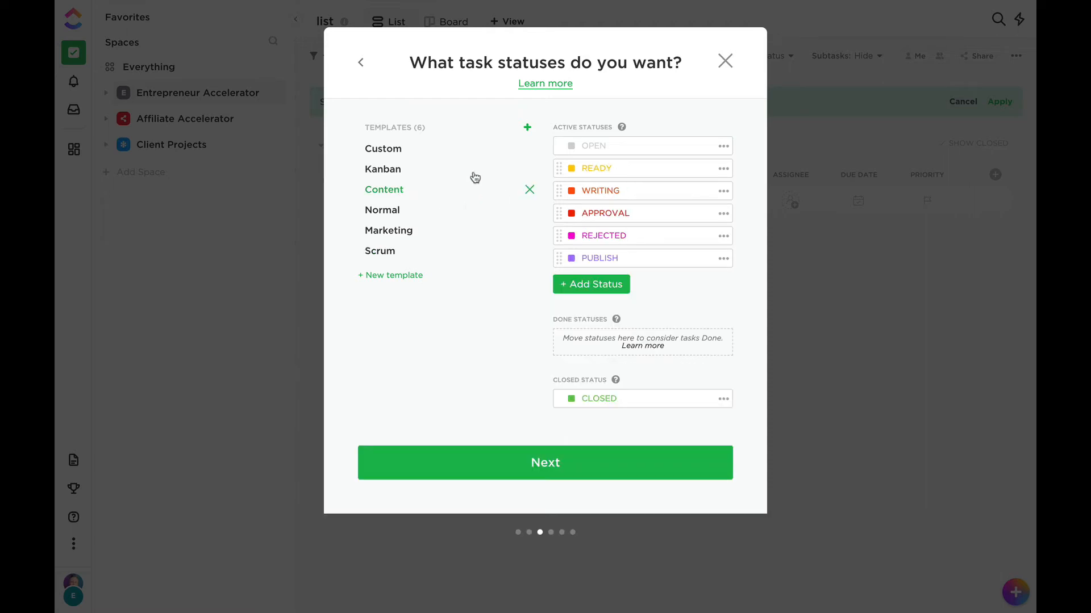
{"action": "left_click", "coordinate": [551, 471]}
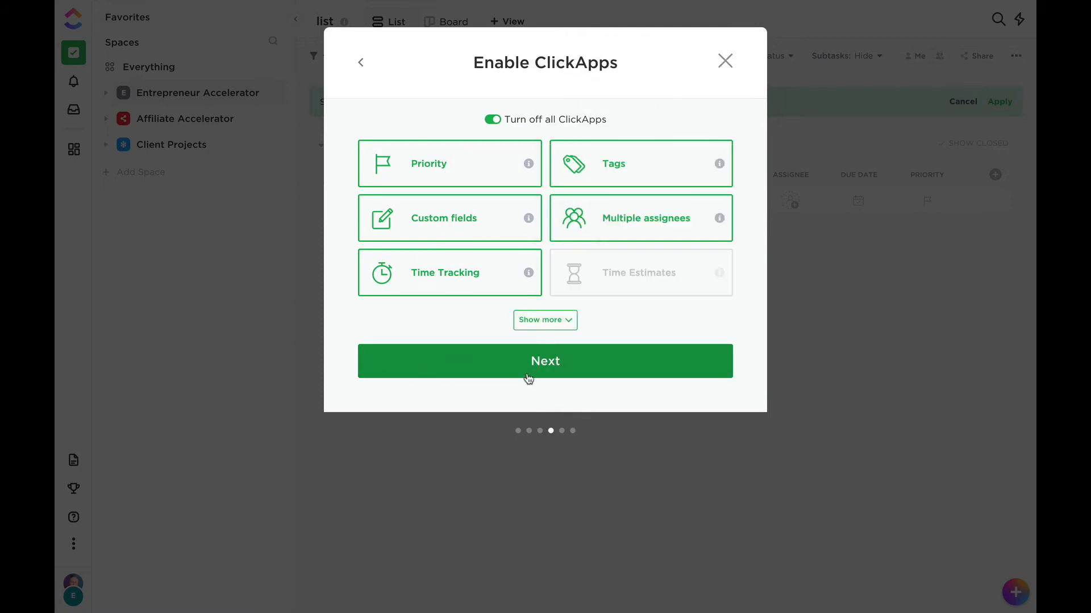
Keep the suggested ClickApps, add Calendar to the required views, and create the Content Calendar space.
{"action": "left_click", "coordinate": [555, 369]}
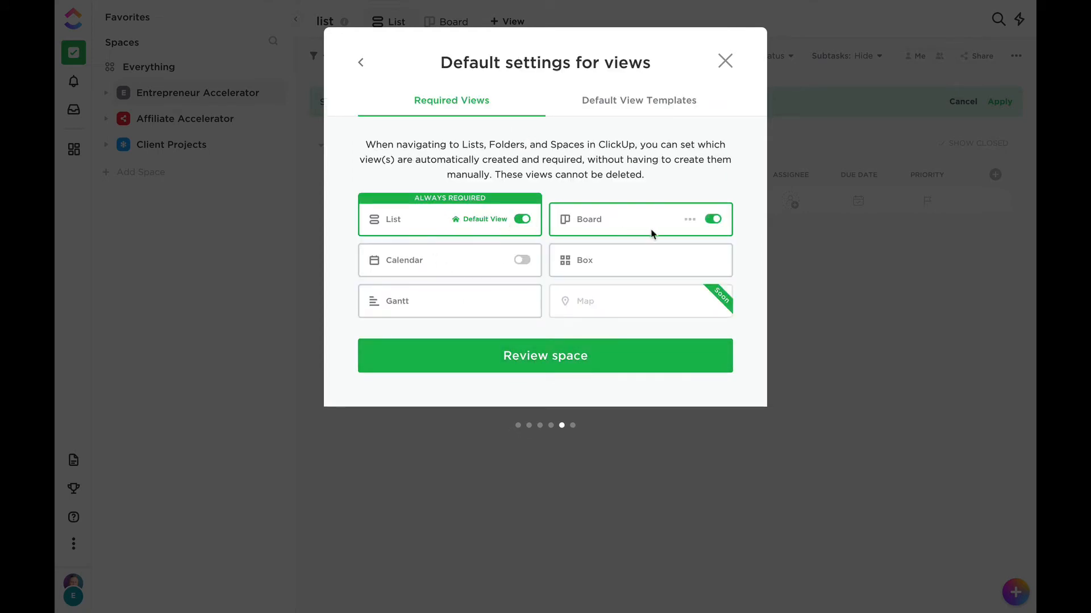
{"action": "left_click", "coordinate": [521, 262]}
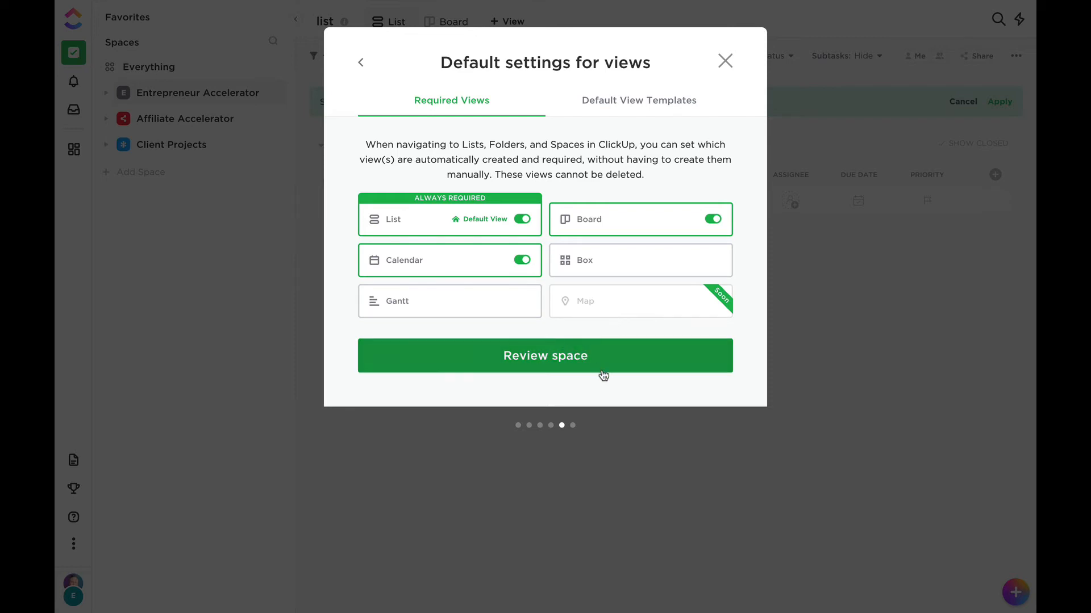
{"action": "left_click", "coordinate": [559, 362]}
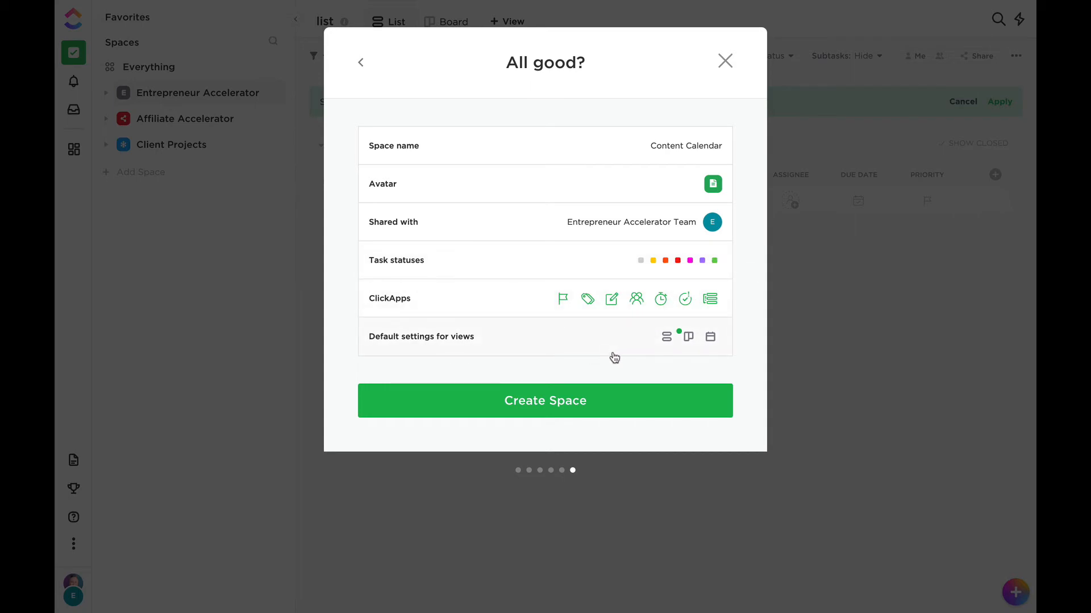
{"action": "left_click", "coordinate": [544, 413]}
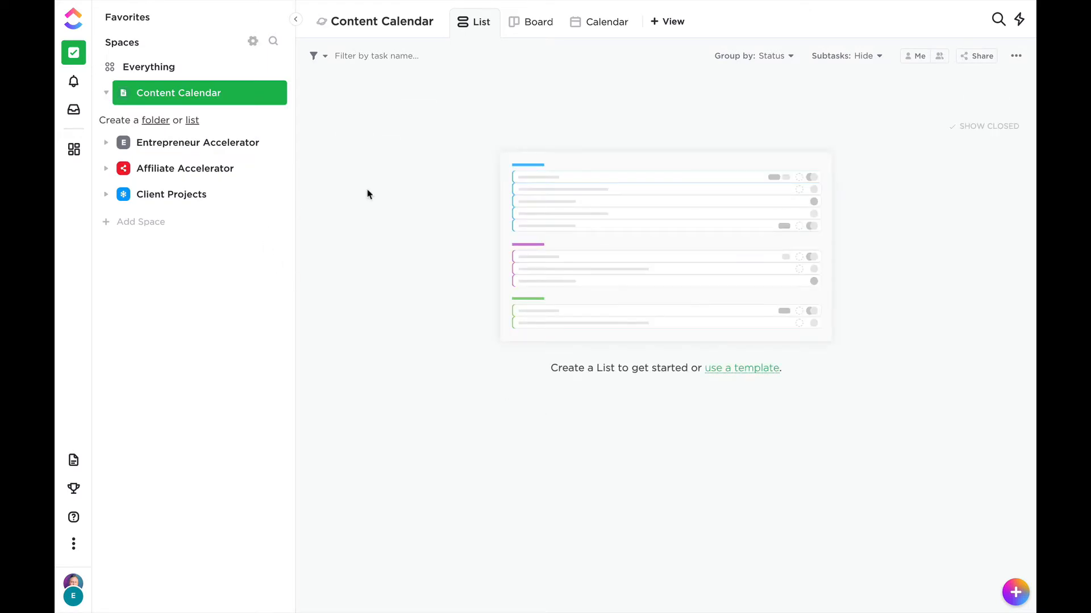
Add a folder to the Content Calendar space from the Promotional Calendar template in the Marketing category.
{"action": "left_click", "coordinate": [720, 373]}
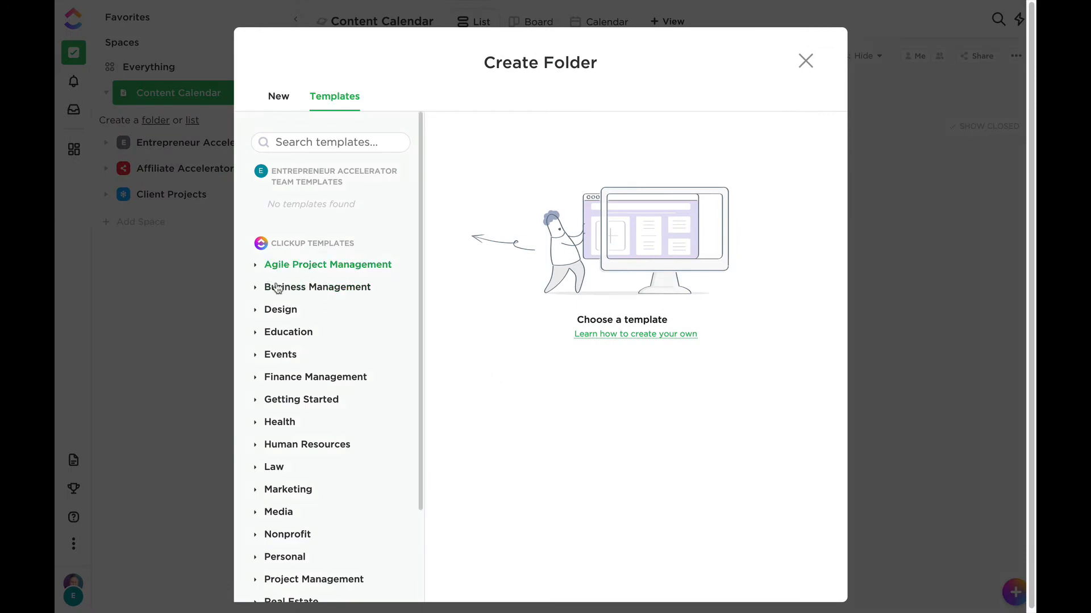
{"action": "left_click", "coordinate": [261, 489]}
{"action": "scroll", "coordinate": [316, 478], "scroll_direction": "down", "scroll_amount": 2}
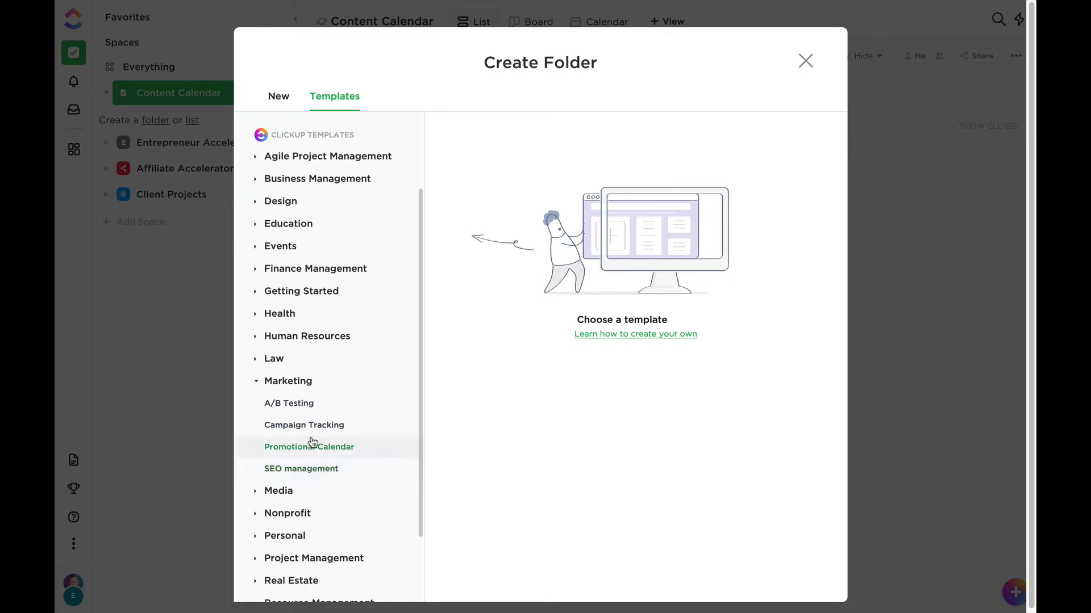
{"action": "left_click", "coordinate": [338, 452]}
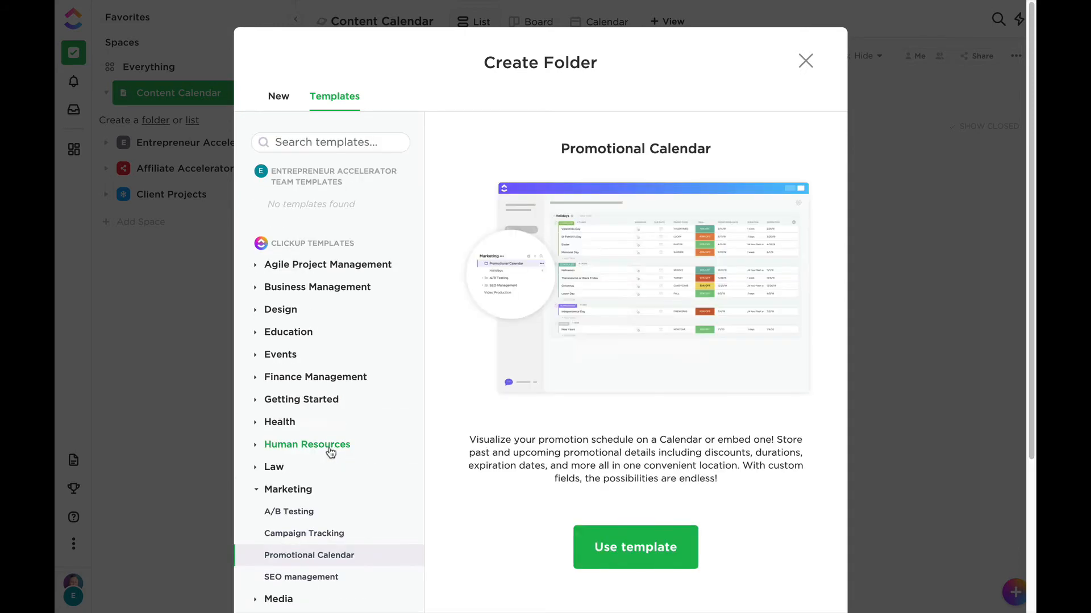
{"action": "left_click", "coordinate": [625, 548]}
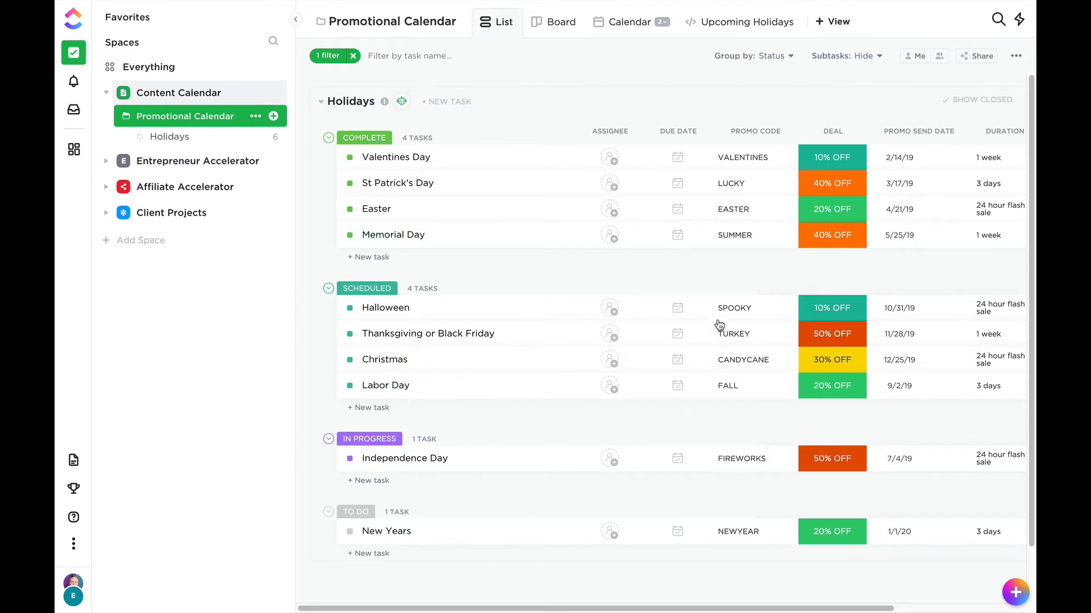
Check the details of the Valentines Day task, and view the Holidays list as a board.
{"action": "left_click", "coordinate": [414, 159]}
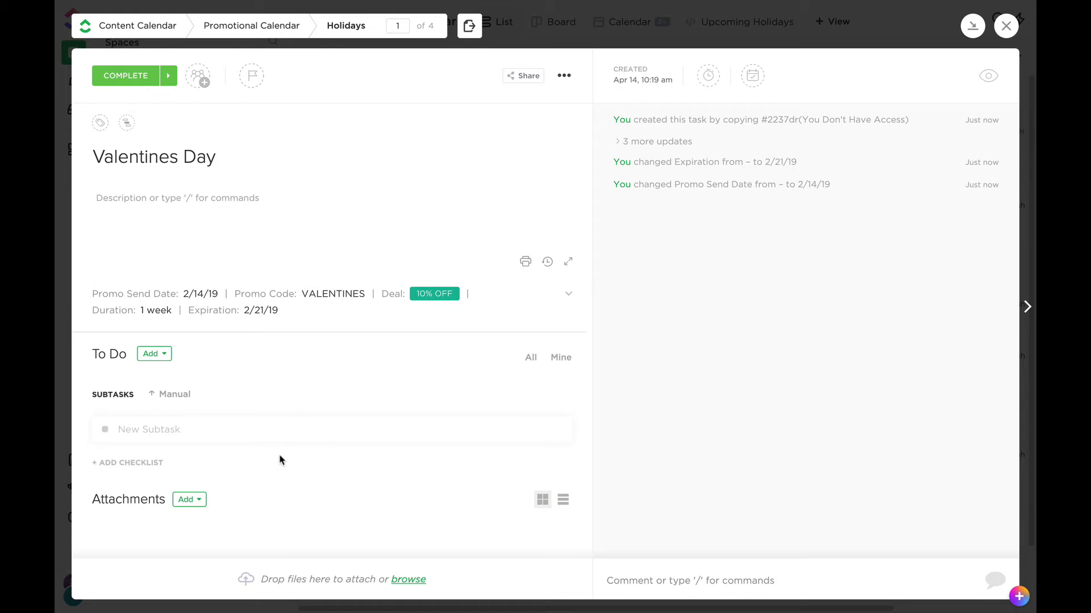
{"action": "left_click", "coordinate": [1006, 25]}
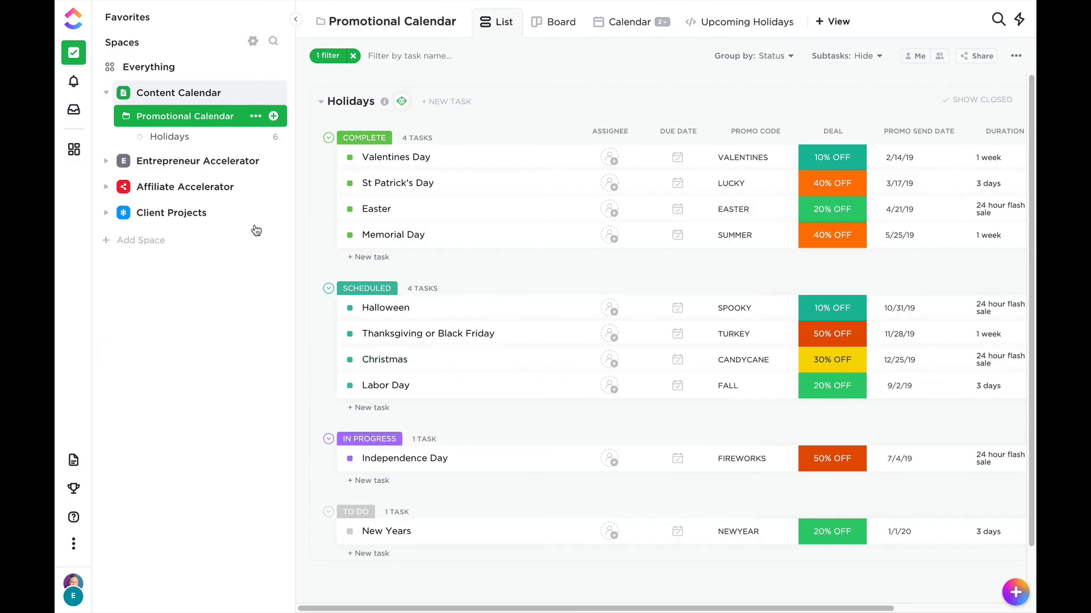
{"action": "left_click", "coordinate": [169, 140]}
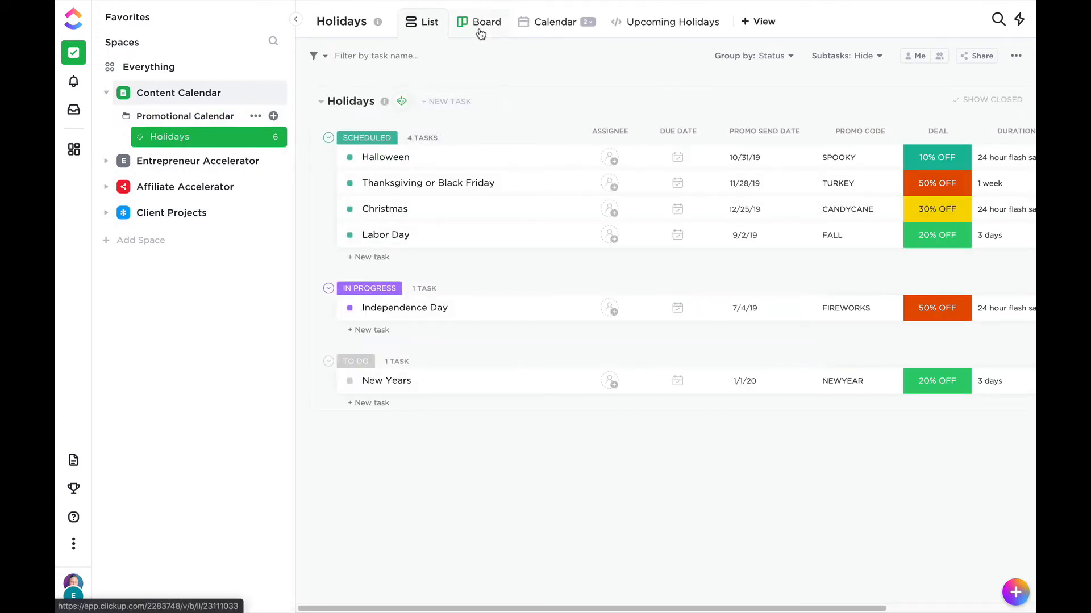
{"action": "left_click", "coordinate": [479, 29]}
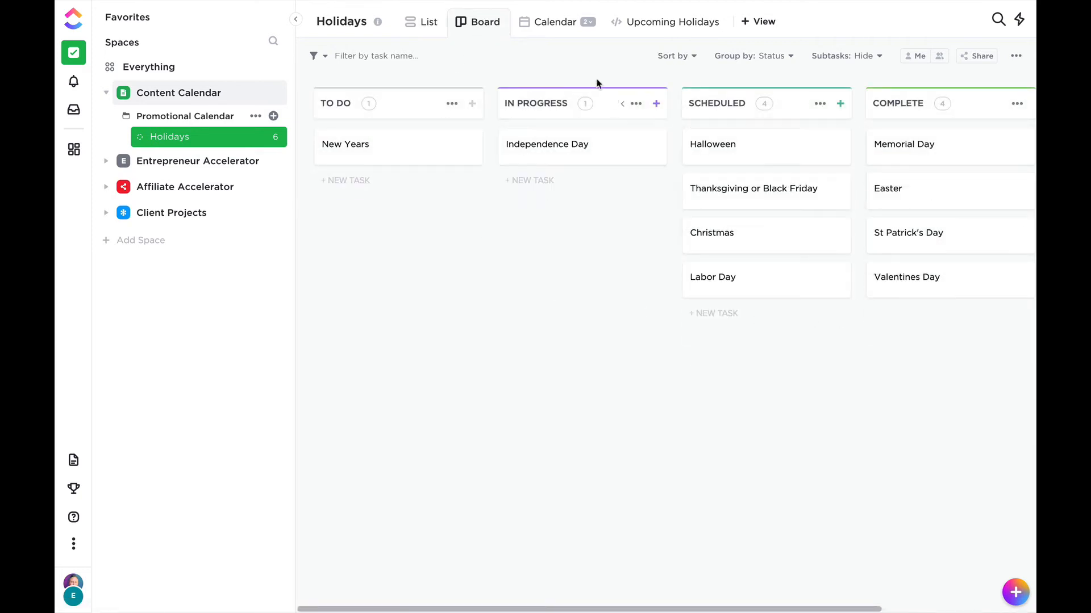
View the Holidays list as a calendar in the Week layout.
{"action": "left_click", "coordinate": [558, 29]}
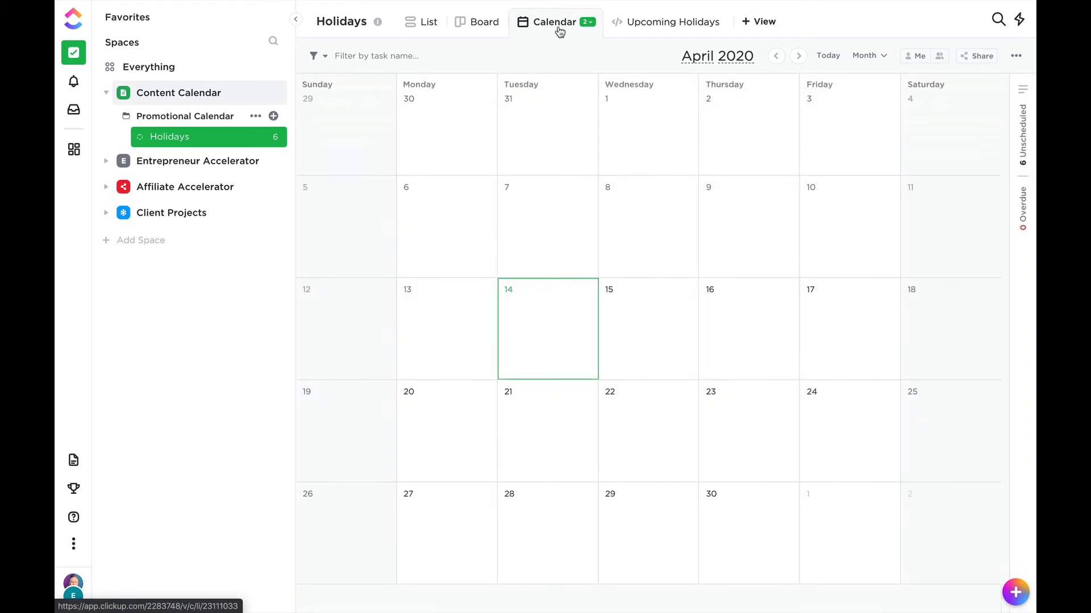
{"action": "left_click", "coordinate": [877, 58]}
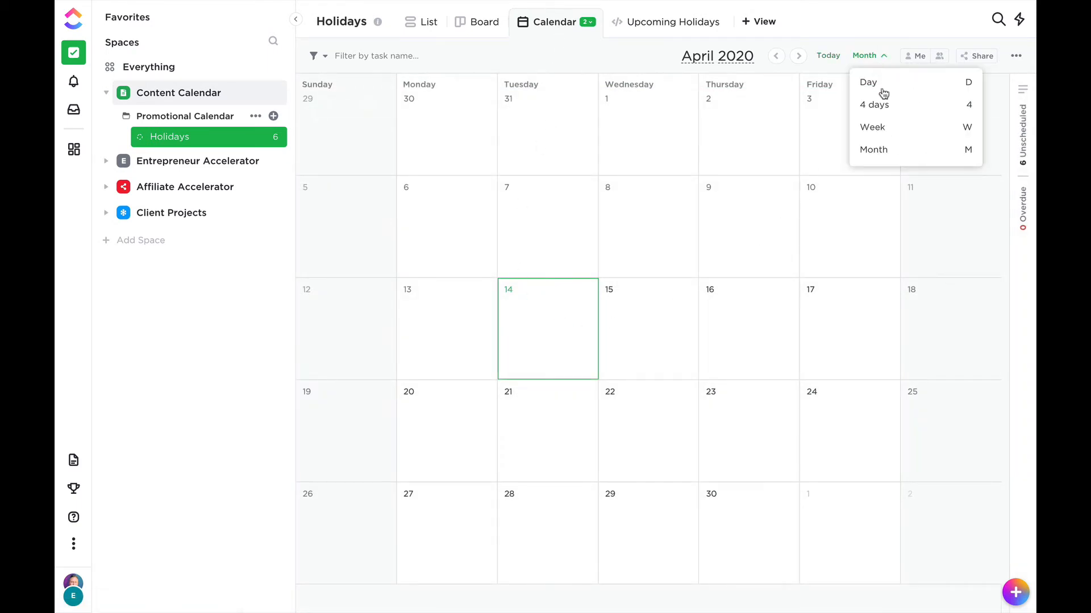
{"action": "left_click", "coordinate": [886, 134]}
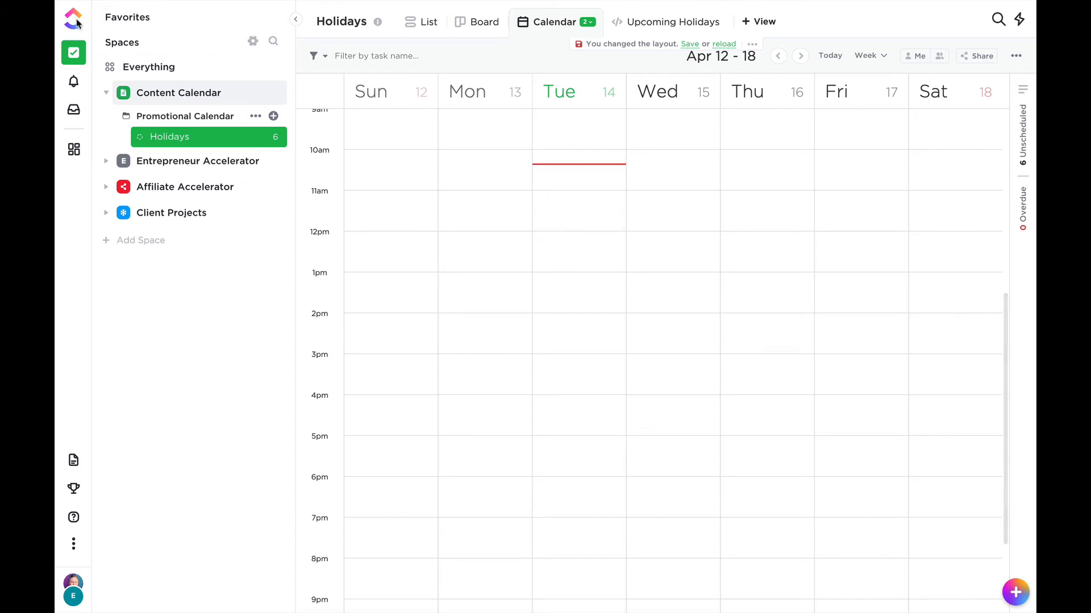
{"action": "mouse_move", "coordinate": [793, 6]}
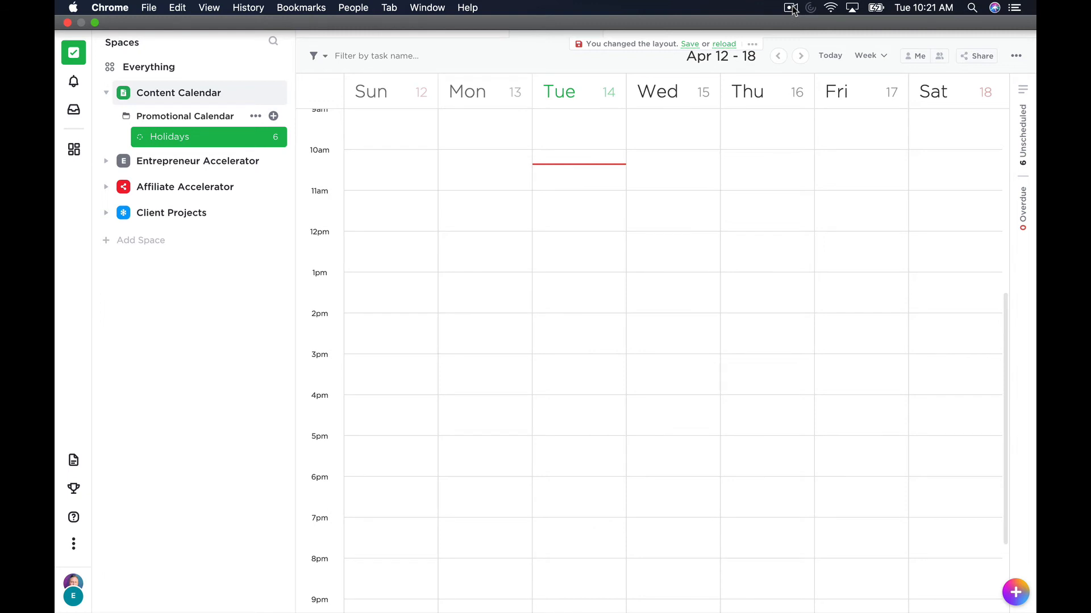
{"action": "left_click", "coordinate": [792, 8]}
{"action": "left_click", "coordinate": [826, 33]}
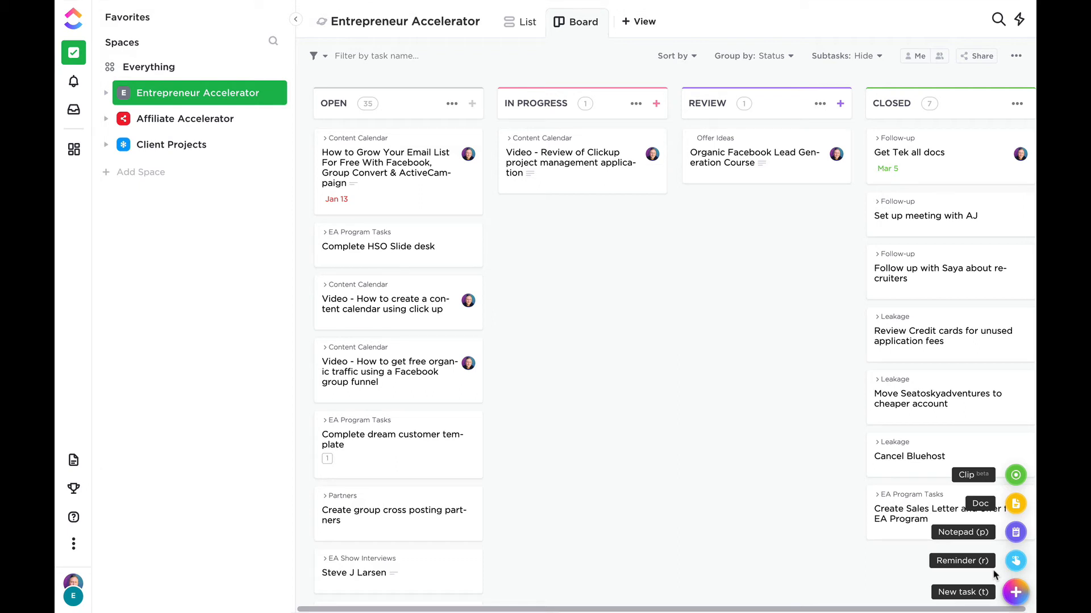
Look through the Everything view, notifications, reminder inbox and EA Dashboard, and return to the tasks.
{"action": "left_click", "coordinate": [132, 68]}
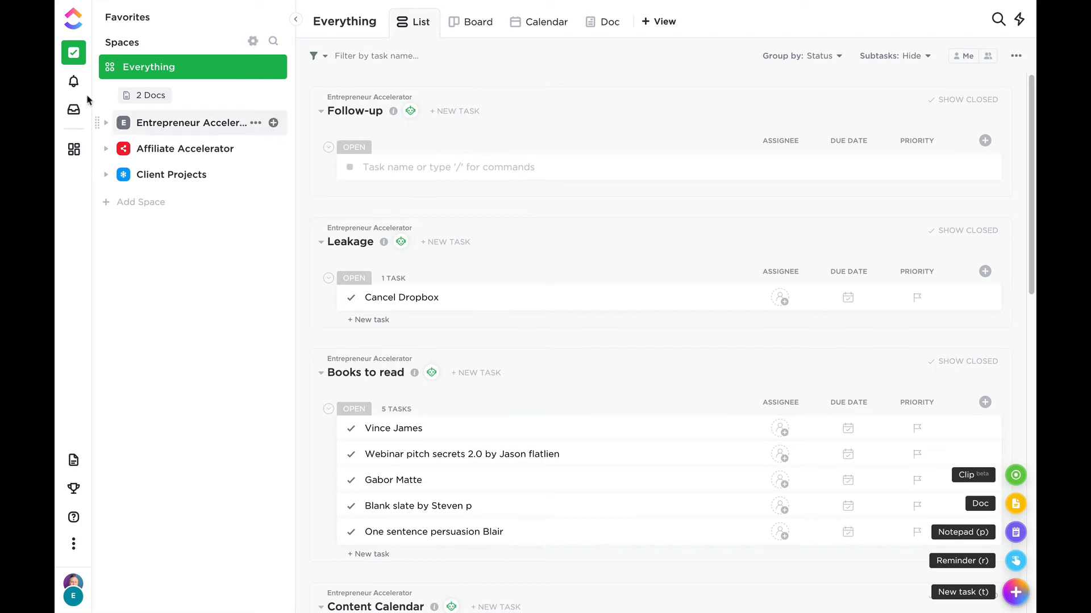
{"action": "left_click", "coordinate": [73, 86]}
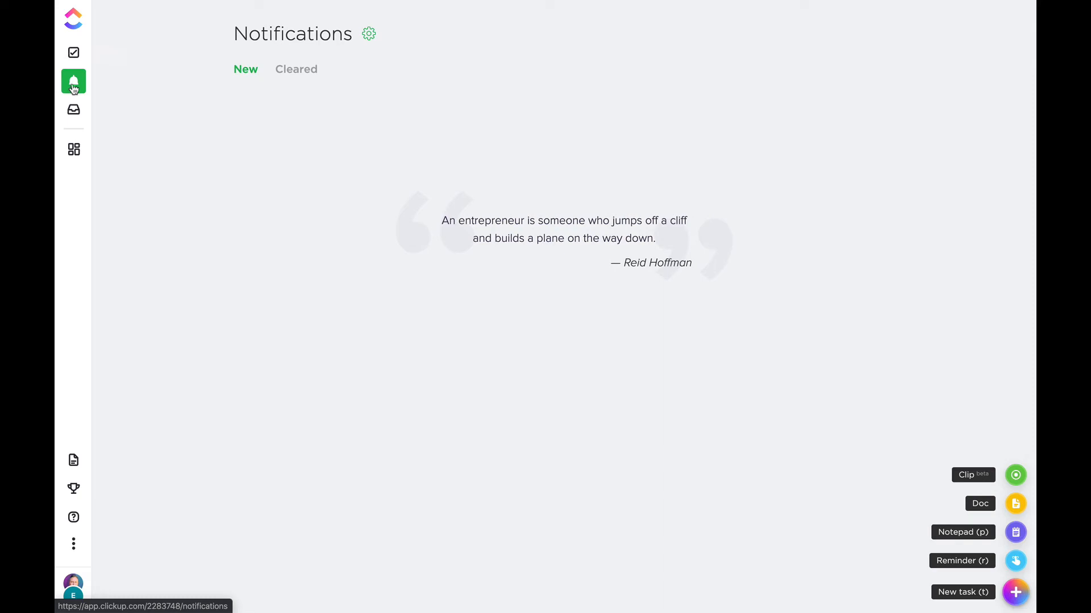
{"action": "left_click", "coordinate": [73, 109]}
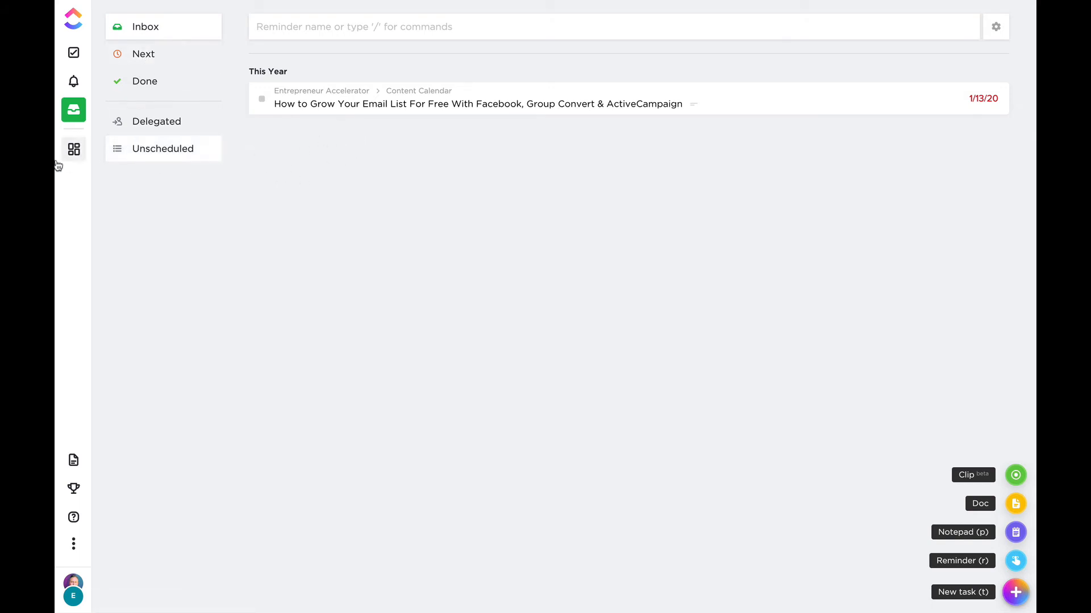
{"action": "left_click", "coordinate": [82, 151]}
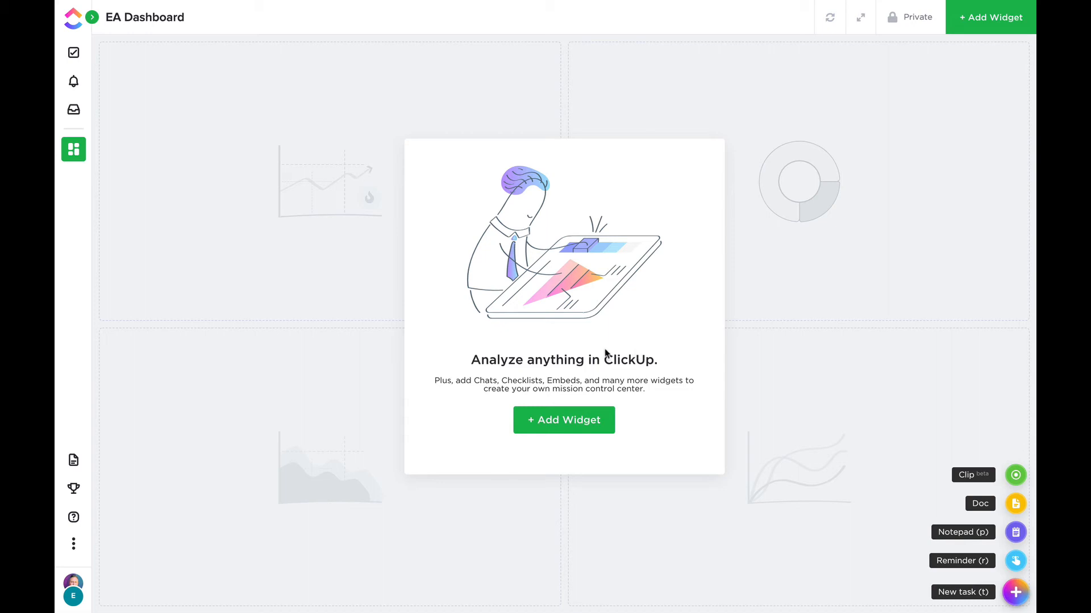
{"action": "left_click", "coordinate": [75, 62]}
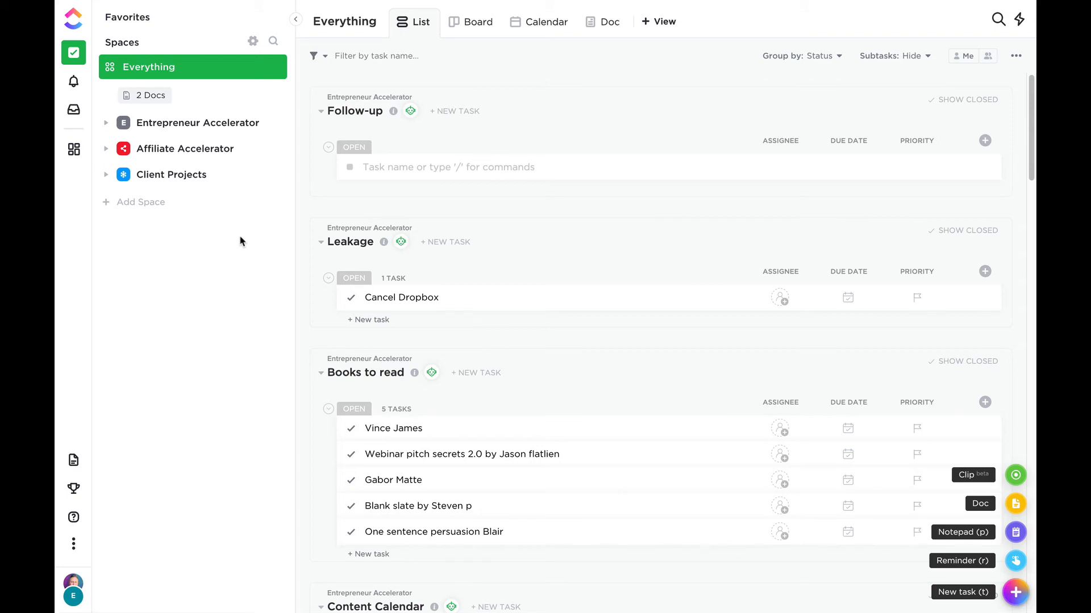
Examine the To Do options and description of the Clickup review video task in Entrepreneur Accelerator's Content Calendar list.
{"action": "left_click", "coordinate": [106, 124]}
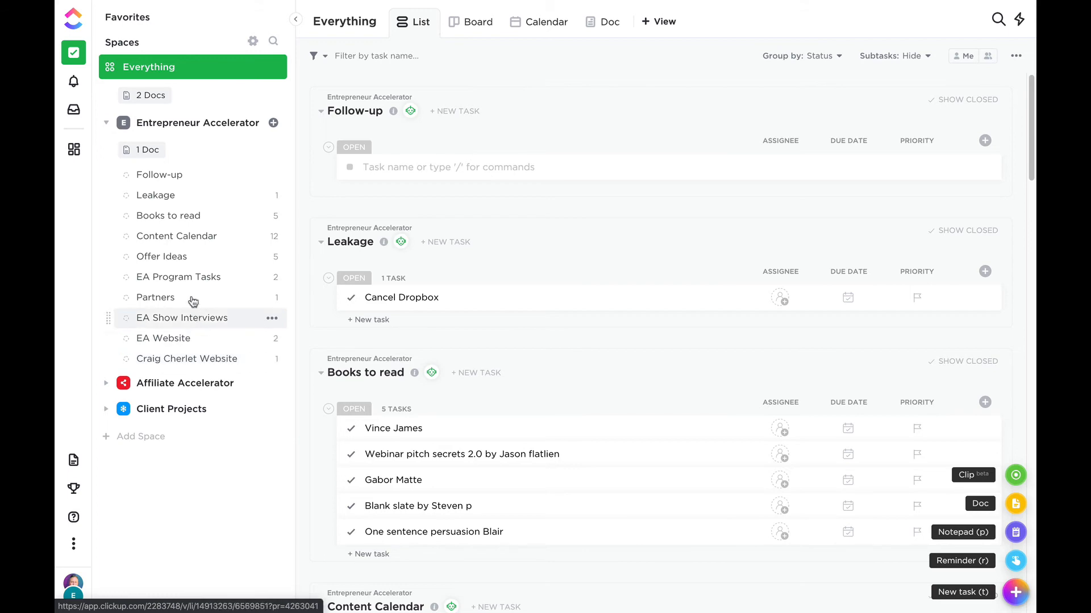
{"action": "left_click", "coordinate": [189, 243]}
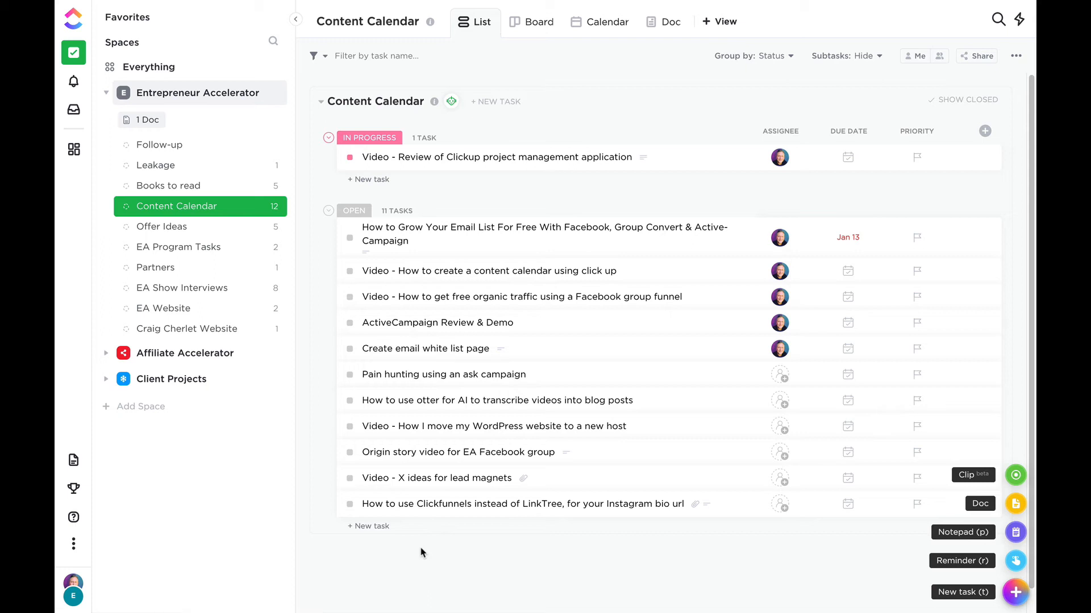
{"action": "left_click", "coordinate": [461, 157]}
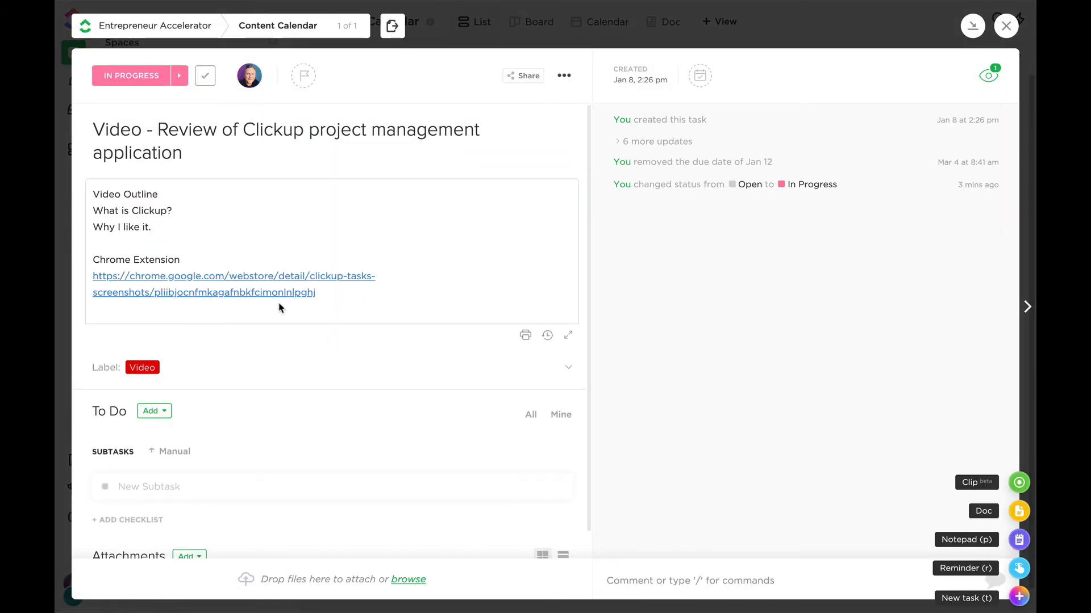
{"action": "left_click", "coordinate": [161, 416]}
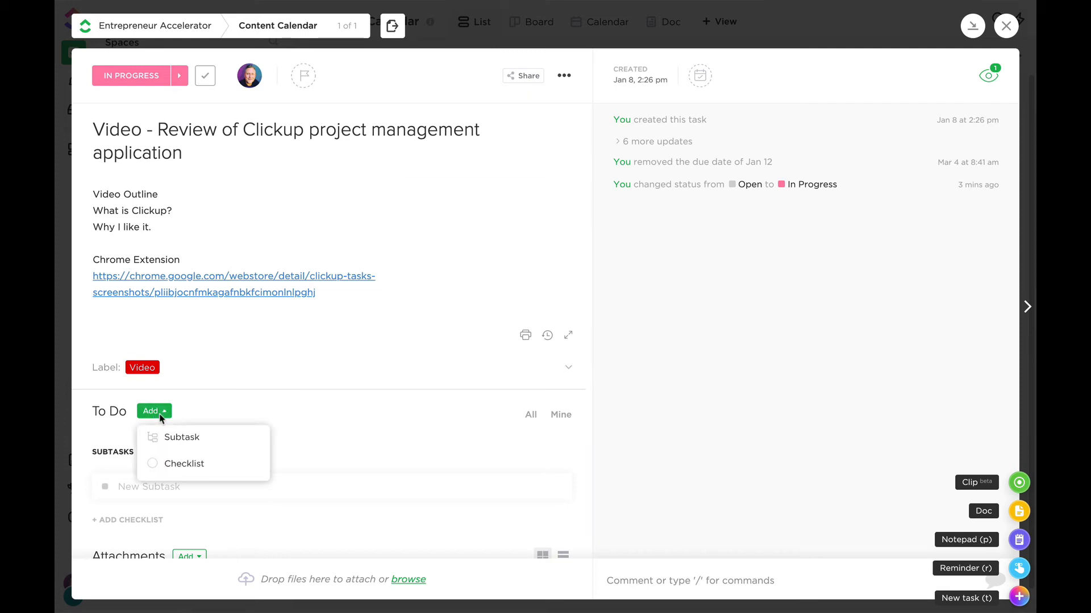
{"action": "left_click", "coordinate": [192, 408]}
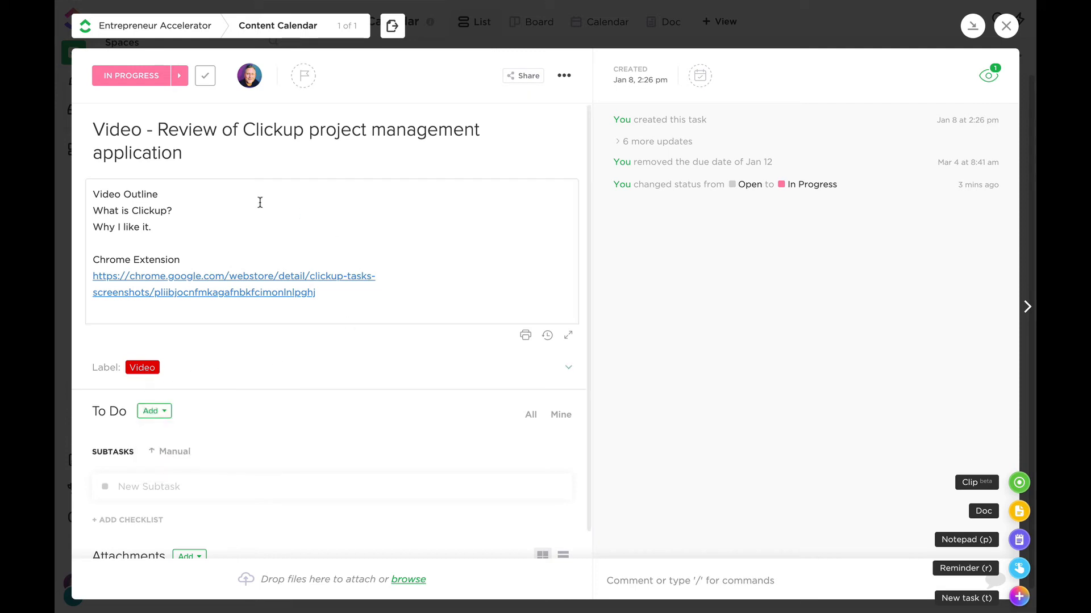
{"action": "left_click", "coordinate": [309, 194]}
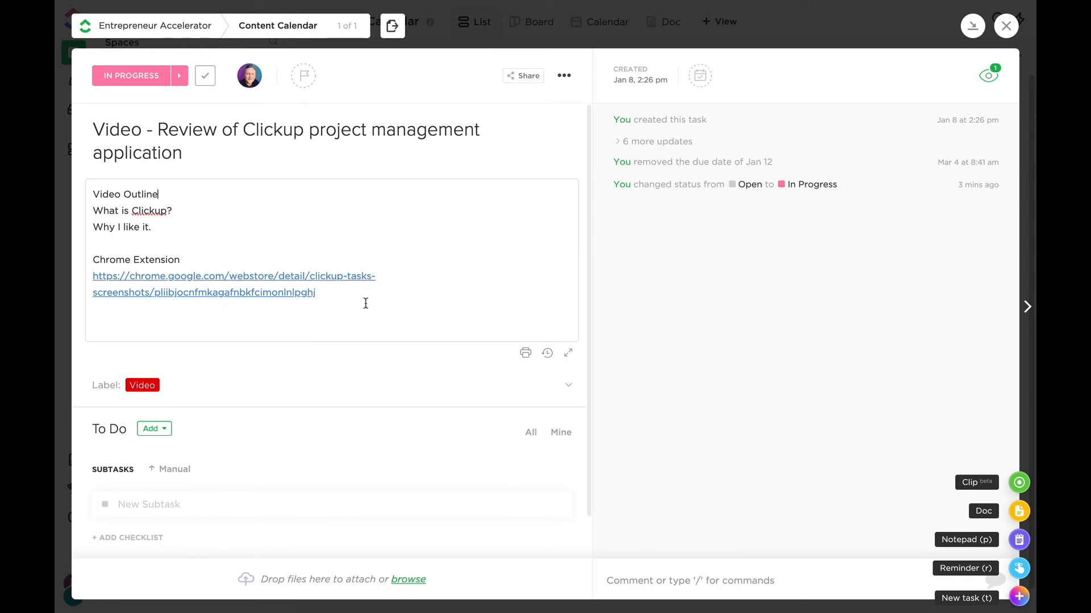
{"action": "scroll", "coordinate": [366, 303], "scroll_direction": "down", "scroll_amount": 1}
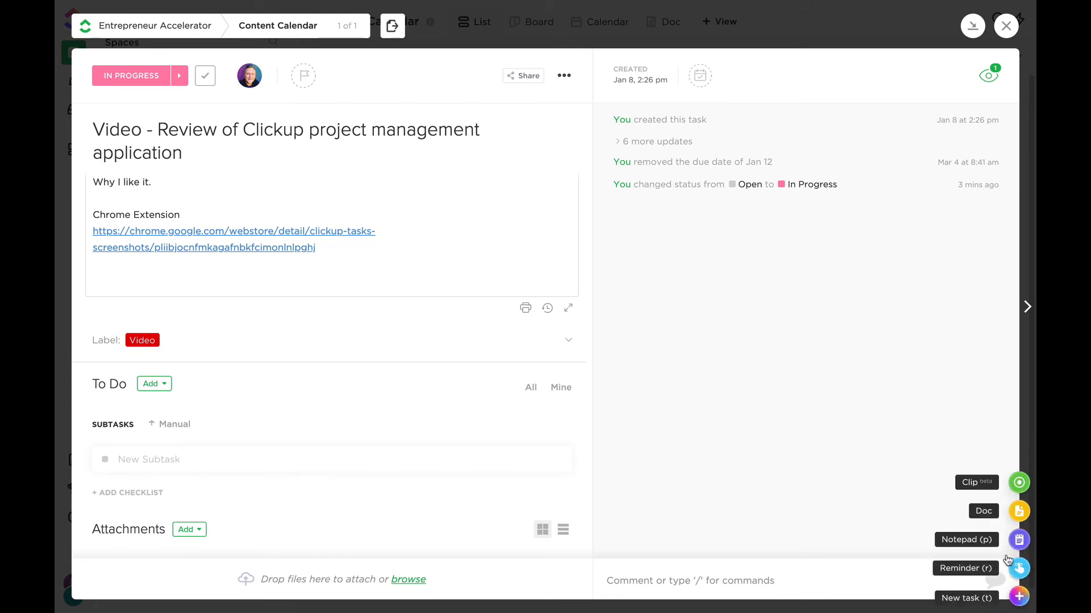
{"action": "left_click", "coordinate": [1005, 26]}
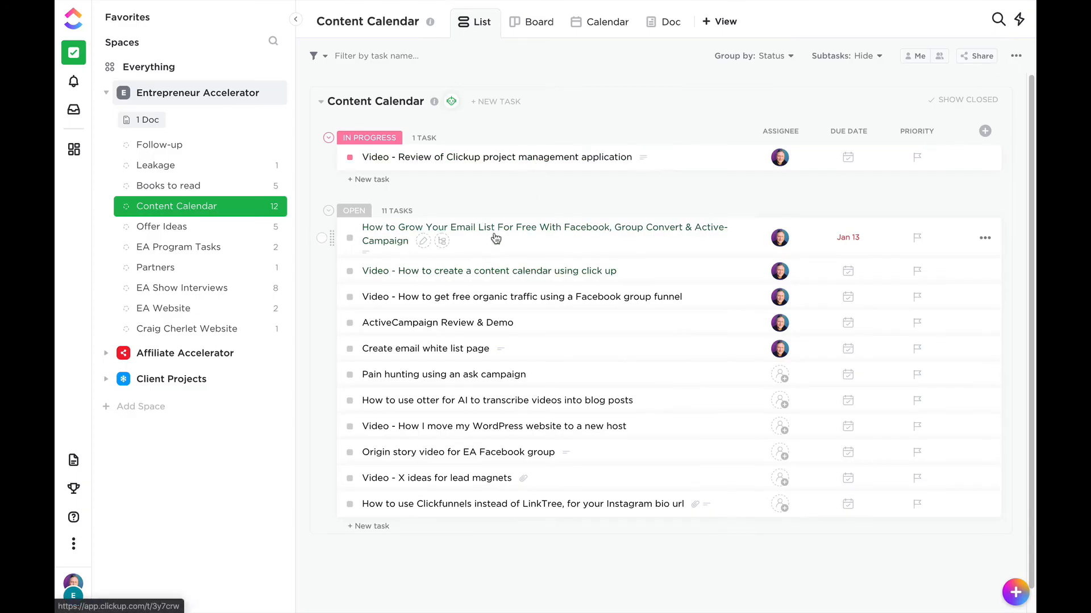
Move the email list growth task to In Progress, and reorder the Clickup review card above it in the board view.
{"action": "left_click_drag", "start_coordinate": [495, 238], "coordinate": [469, 155]}
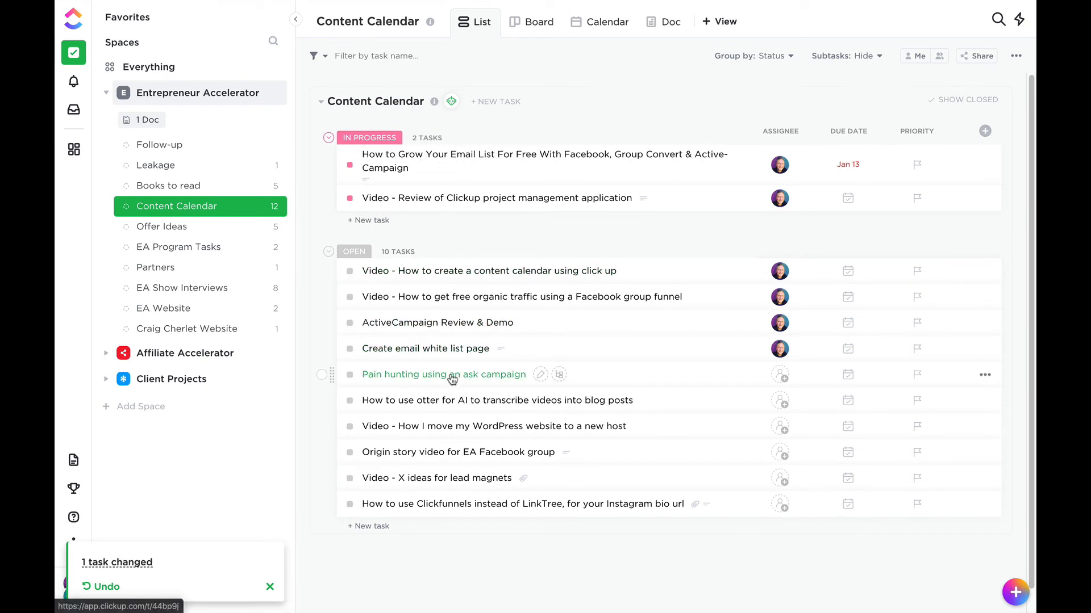
{"action": "left_click", "coordinate": [542, 22]}
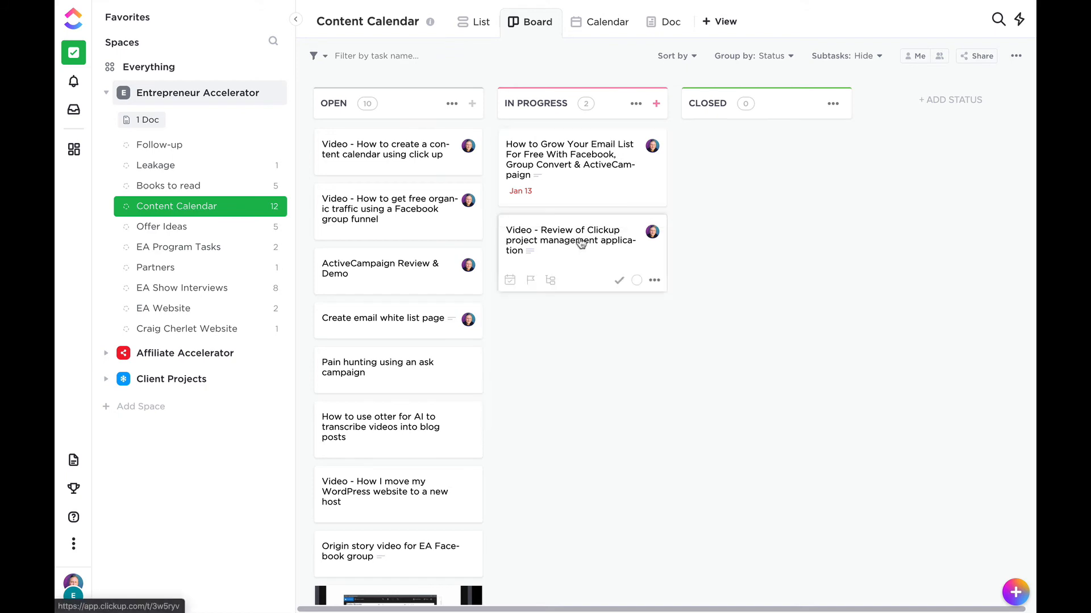
{"action": "left_click_drag", "start_coordinate": [582, 244], "coordinate": [606, 162]}
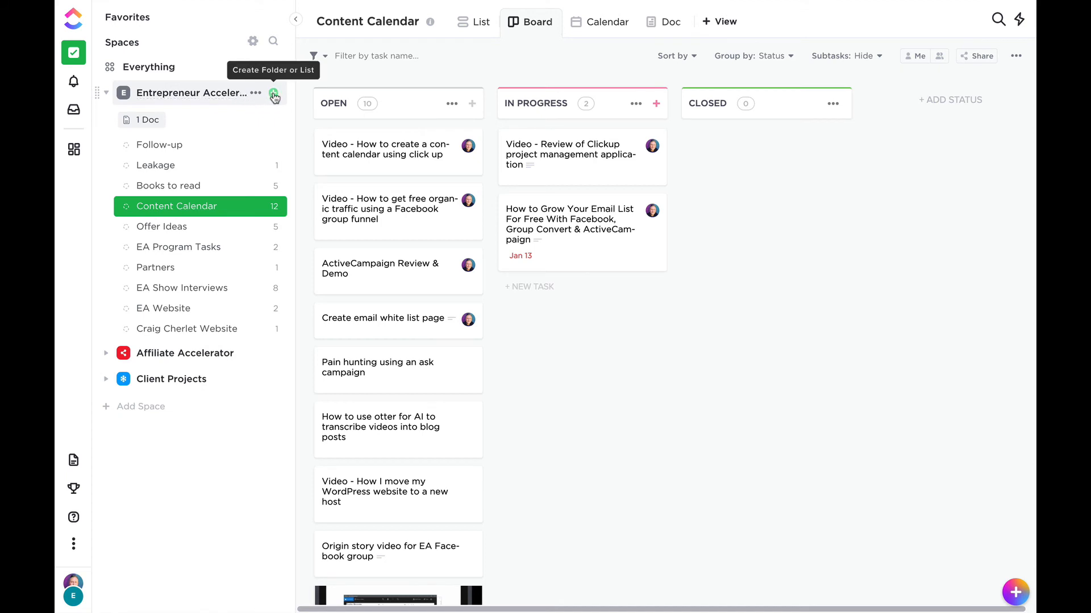
Create a new list named "list" in the Entrepreneur Accelerator space.
{"action": "left_click", "coordinate": [273, 94]}
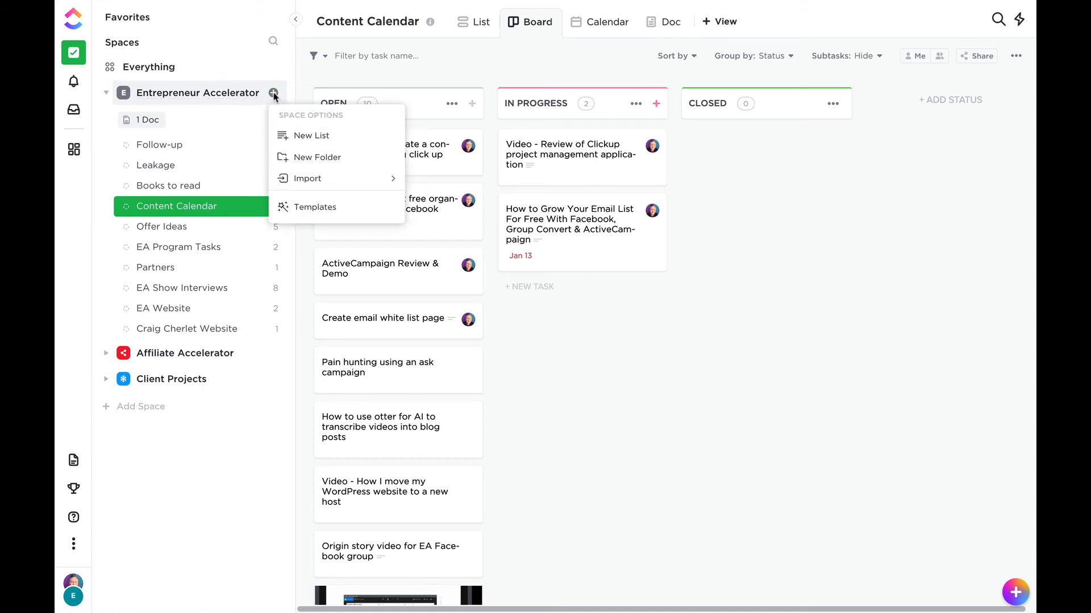
{"action": "left_click", "coordinate": [334, 136]}
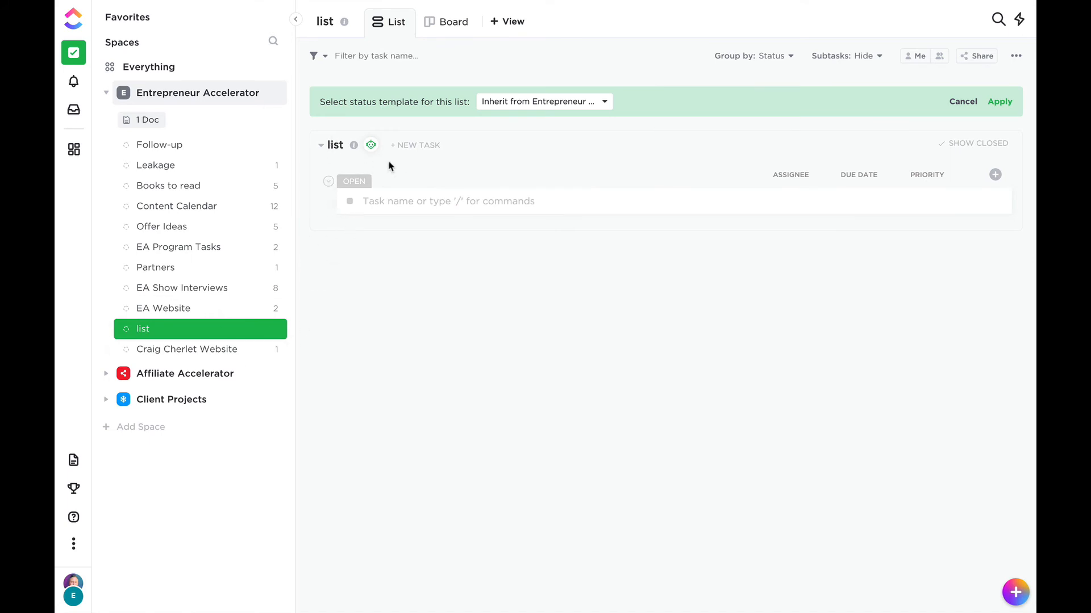
Check which list templates are available for the new list, and close the template window.
{"action": "left_click", "coordinate": [334, 145]}
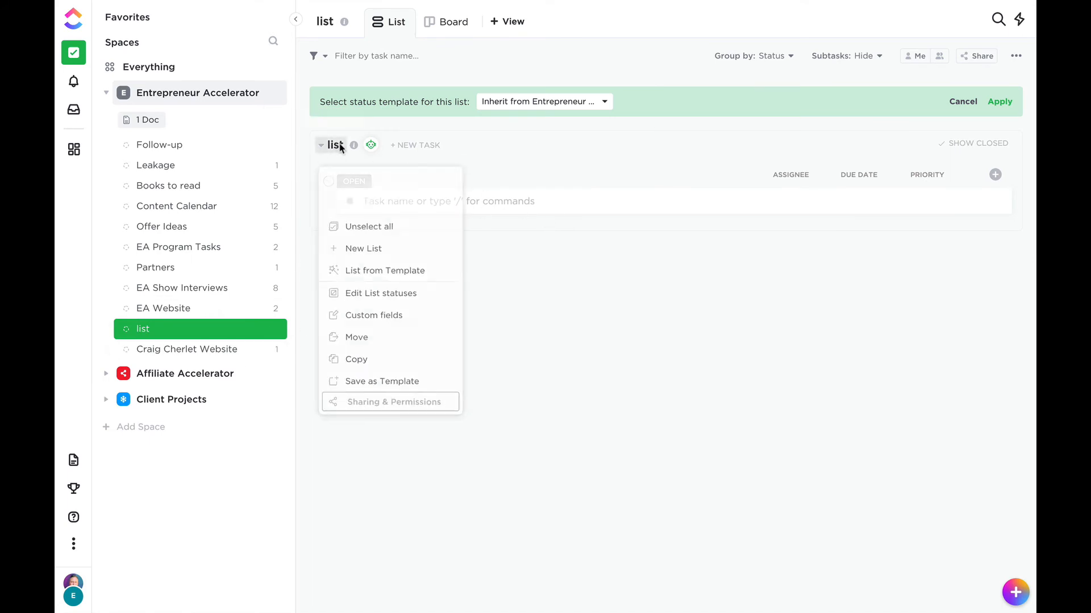
{"action": "left_click", "coordinate": [381, 272]}
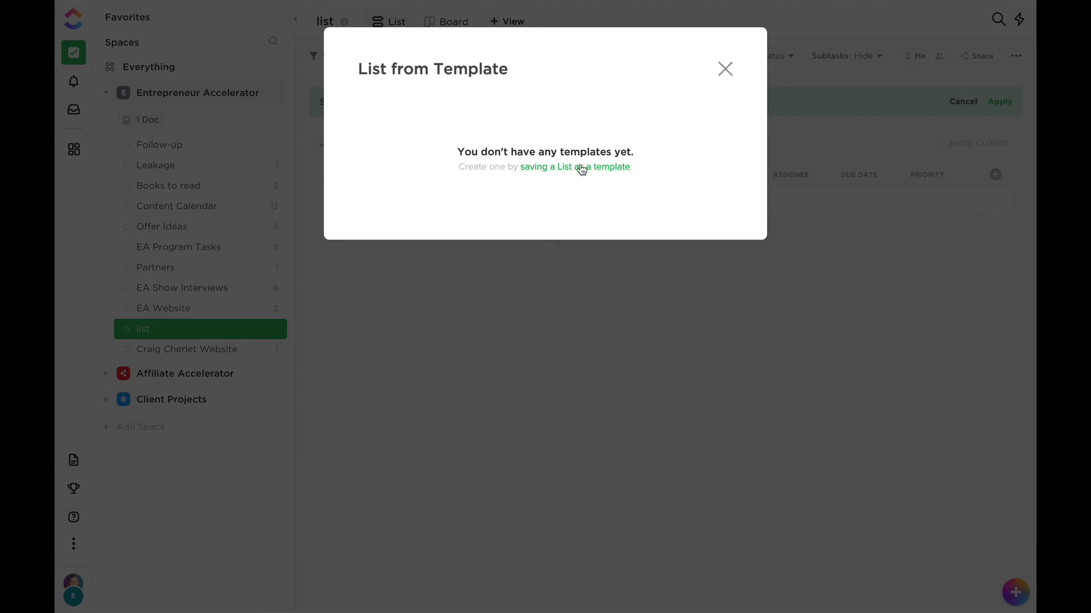
{"action": "left_click", "coordinate": [725, 70]}
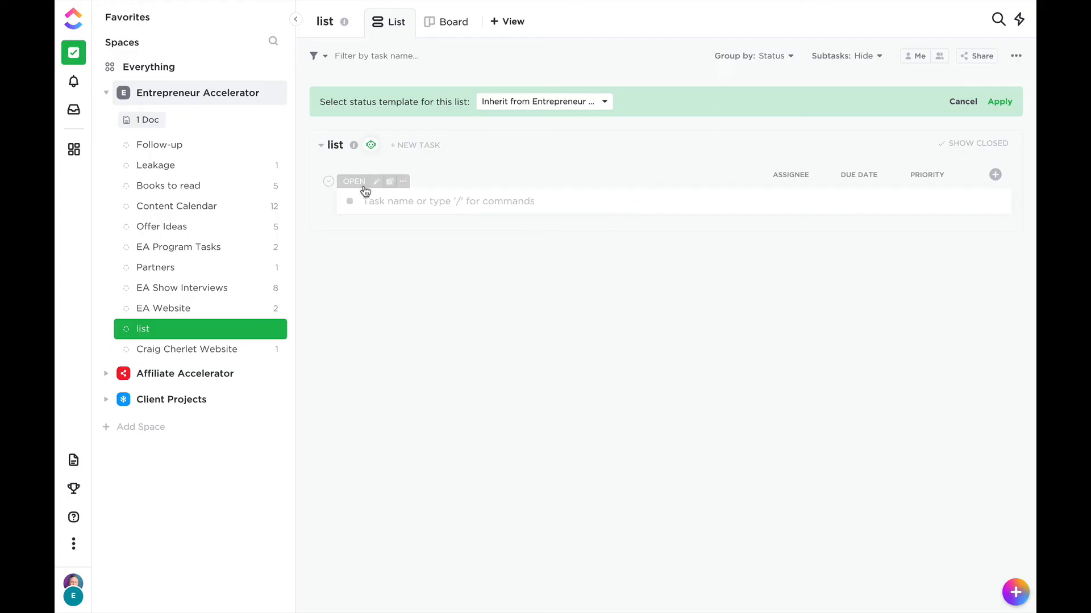
Add a task named "new tasks." to the new list.
{"action": "left_click", "coordinate": [379, 201]}
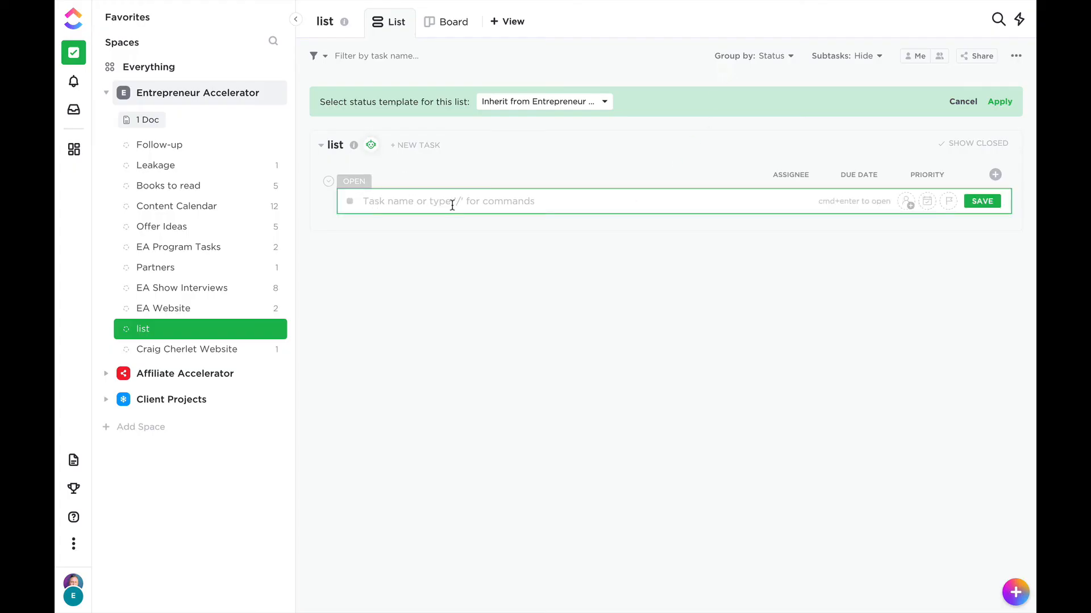
{"action": "type", "text": "new tasks."}
{"action": "key", "text": "Return"}
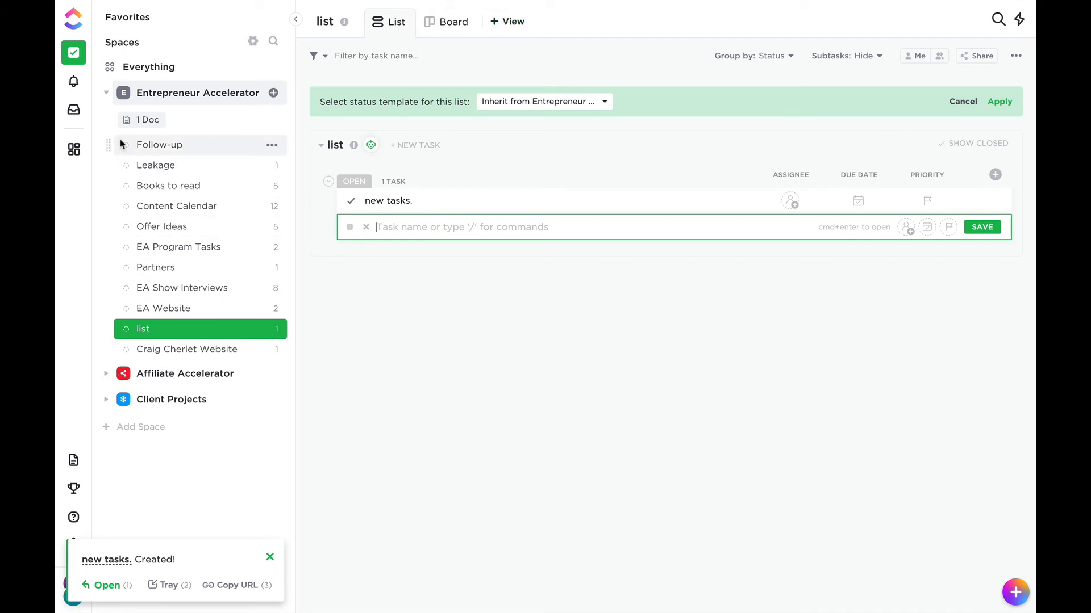
Collapse the Entrepreneur Accelerator space and start a new space named Content Calendar.
{"action": "left_click", "coordinate": [106, 93]}
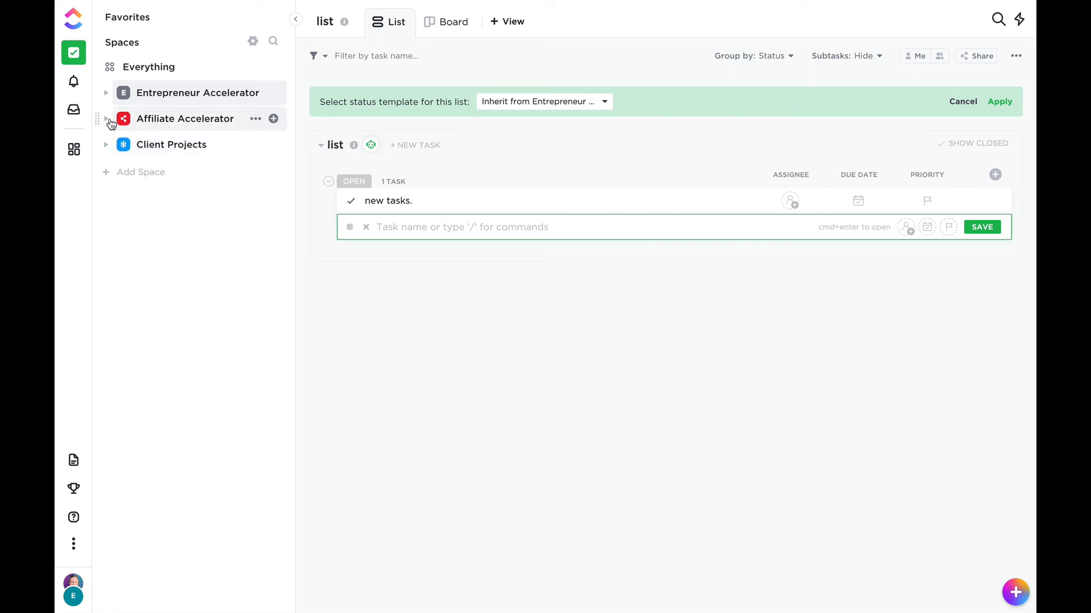
{"action": "left_click", "coordinate": [123, 172]}
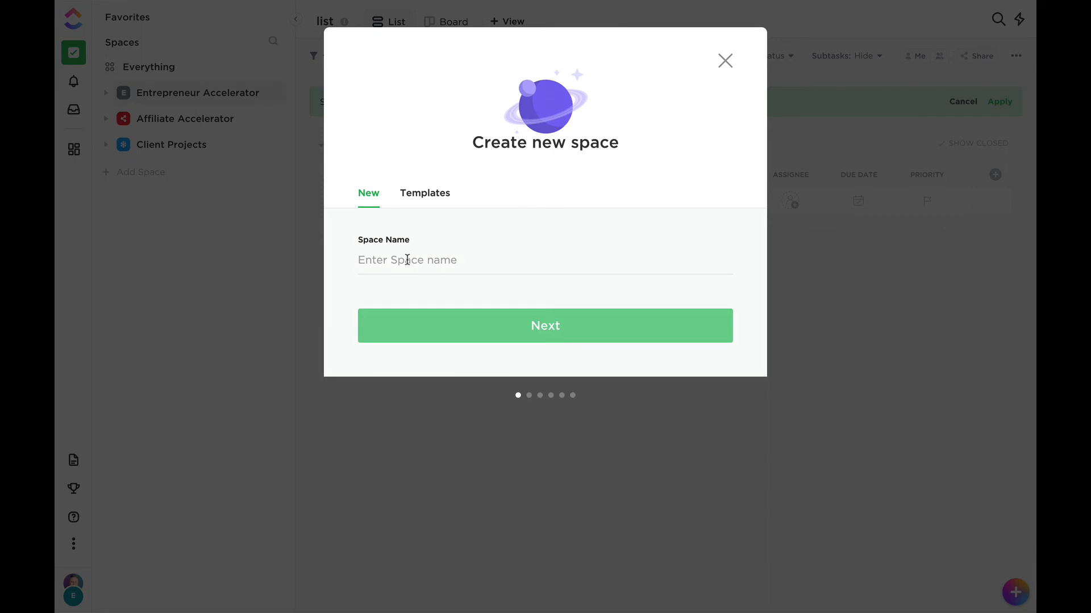
{"action": "type", "text": "Clic"}
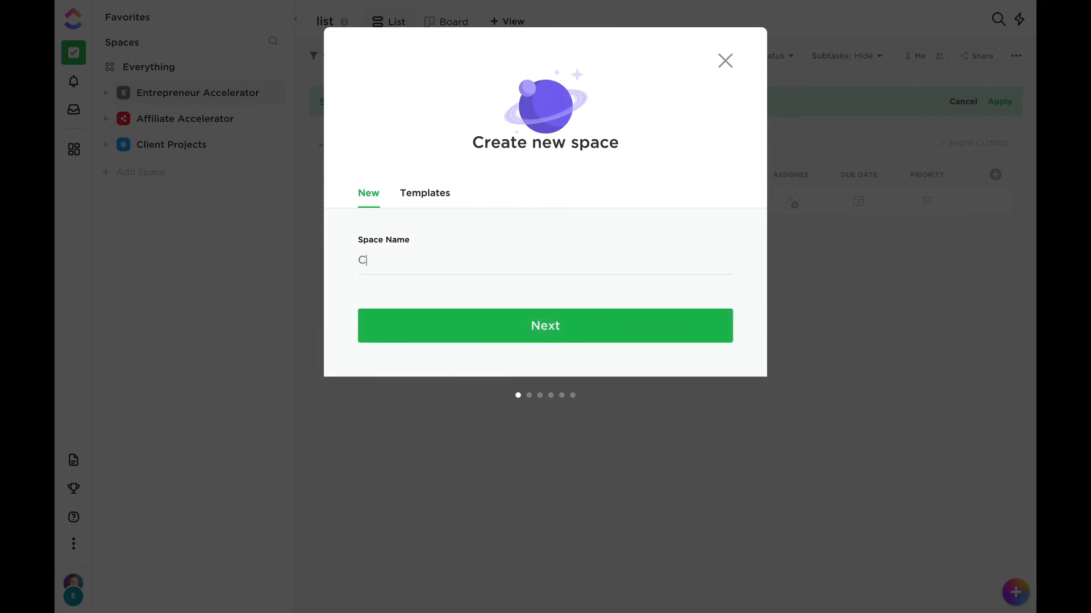
{"action": "key", "text": "BackSpace"}
{"action": "type", "text": "Content Calendar"}
{"action": "left_click", "coordinate": [561, 330]}
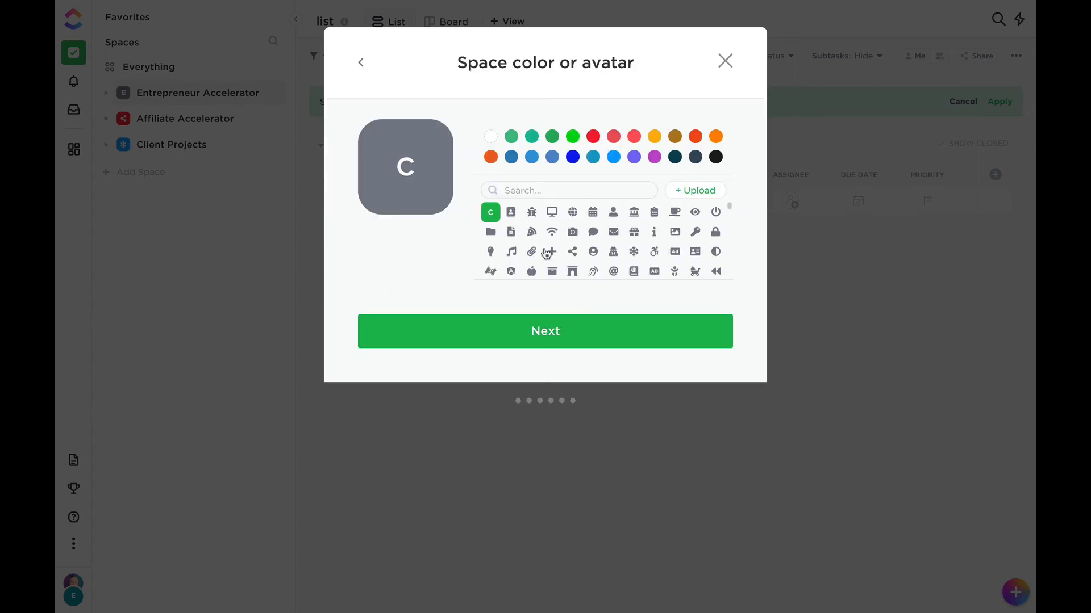
Give the new space a green document avatar and share it with the Entrepreneur Accelerator workspace.
{"action": "left_click", "coordinate": [510, 232]}
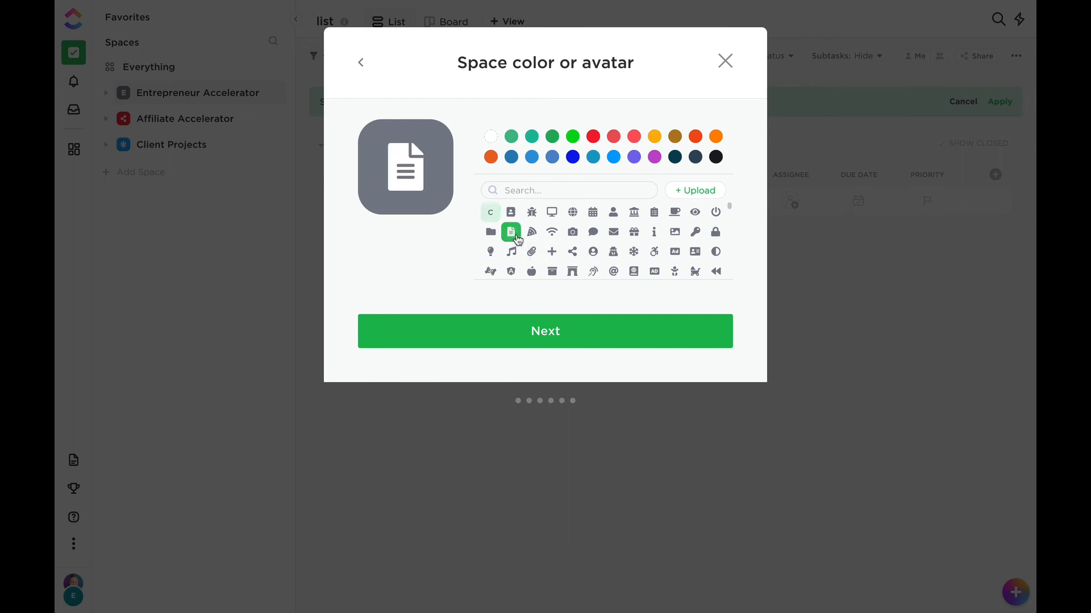
{"action": "left_click", "coordinate": [550, 140]}
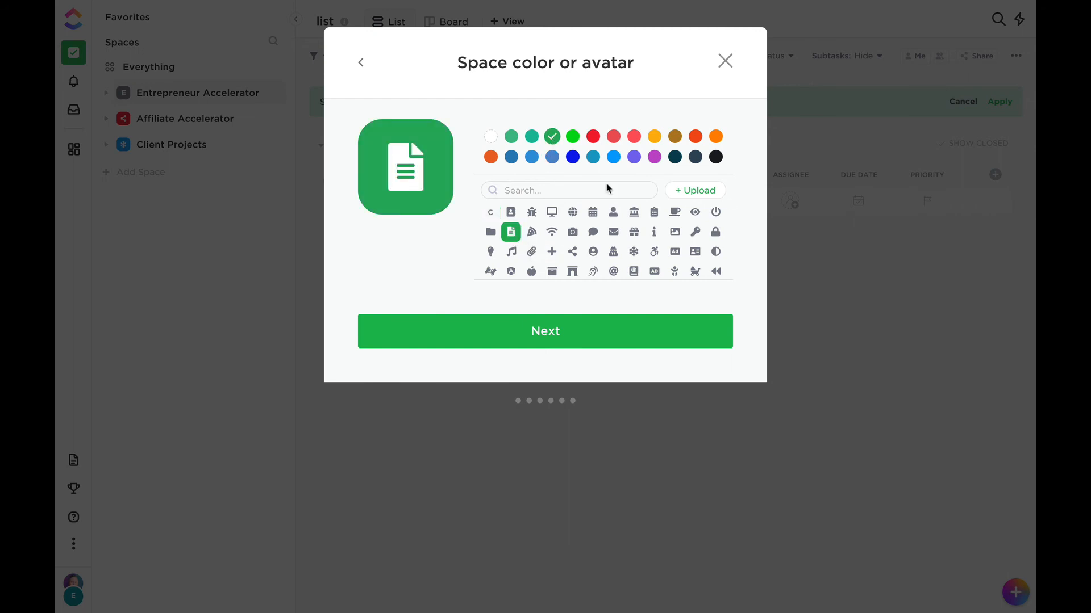
{"action": "left_click", "coordinate": [538, 323]}
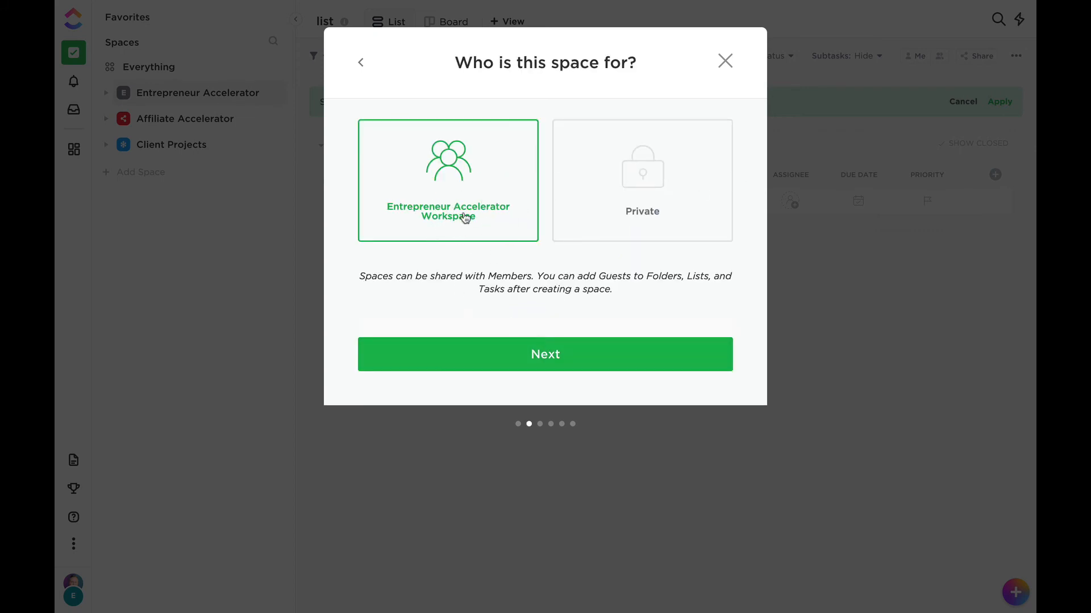
{"action": "left_click", "coordinate": [545, 356]}
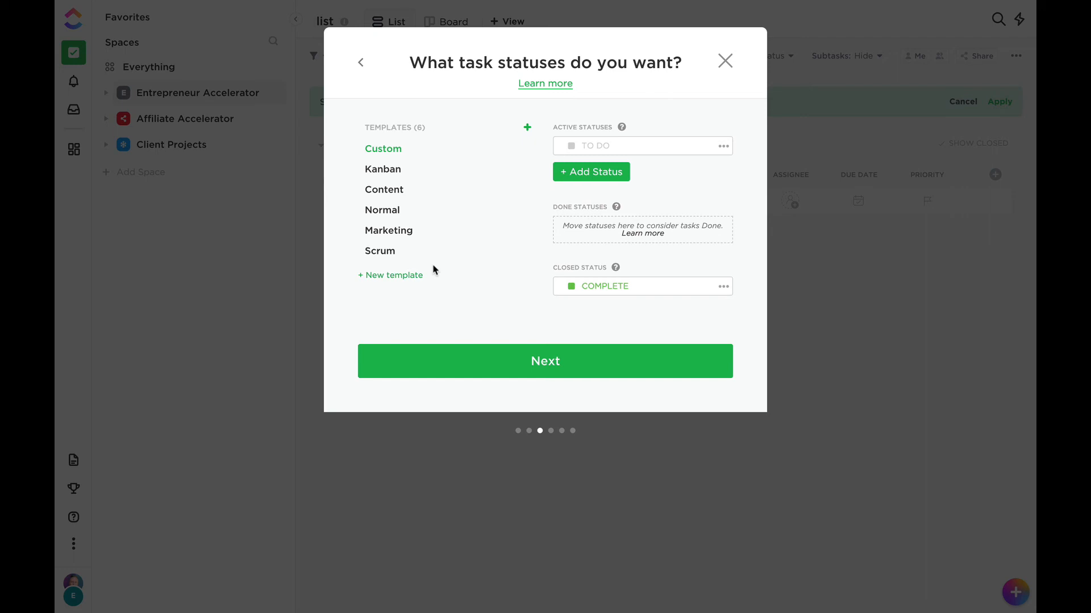
Compare the Kanban, Content, Marketing and Scrum status templates, and use the Content statuses for the space.
{"action": "left_click", "coordinate": [393, 172]}
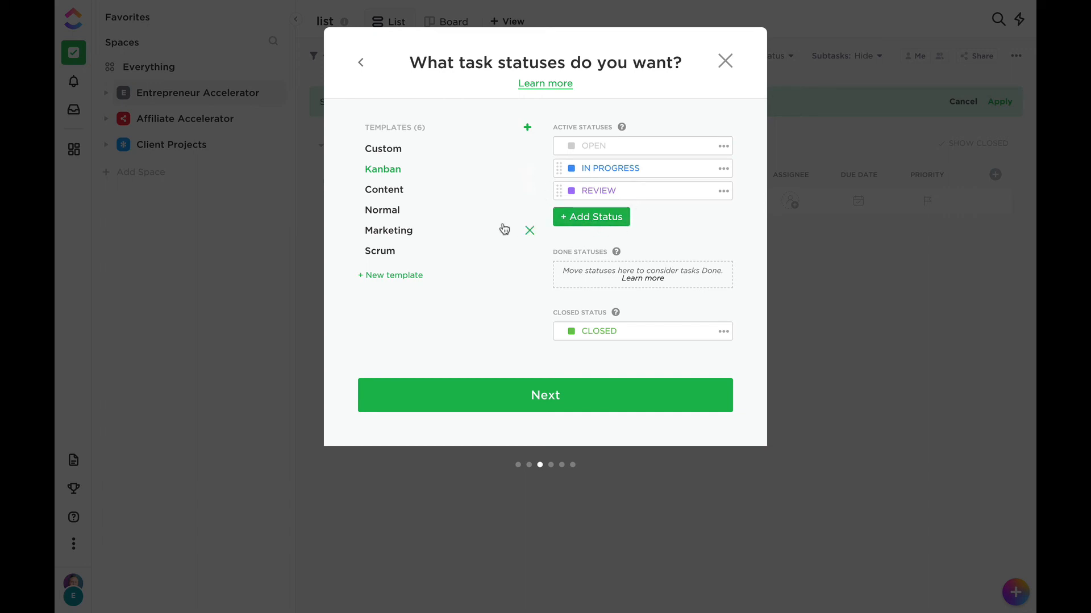
{"action": "left_click", "coordinate": [388, 194]}
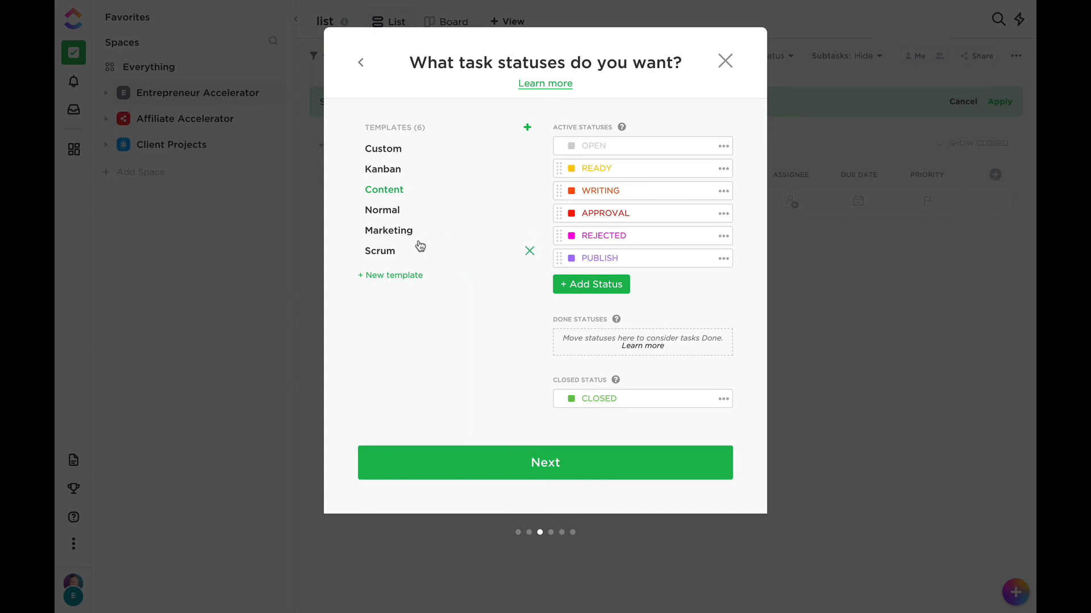
{"action": "left_click", "coordinate": [401, 237]}
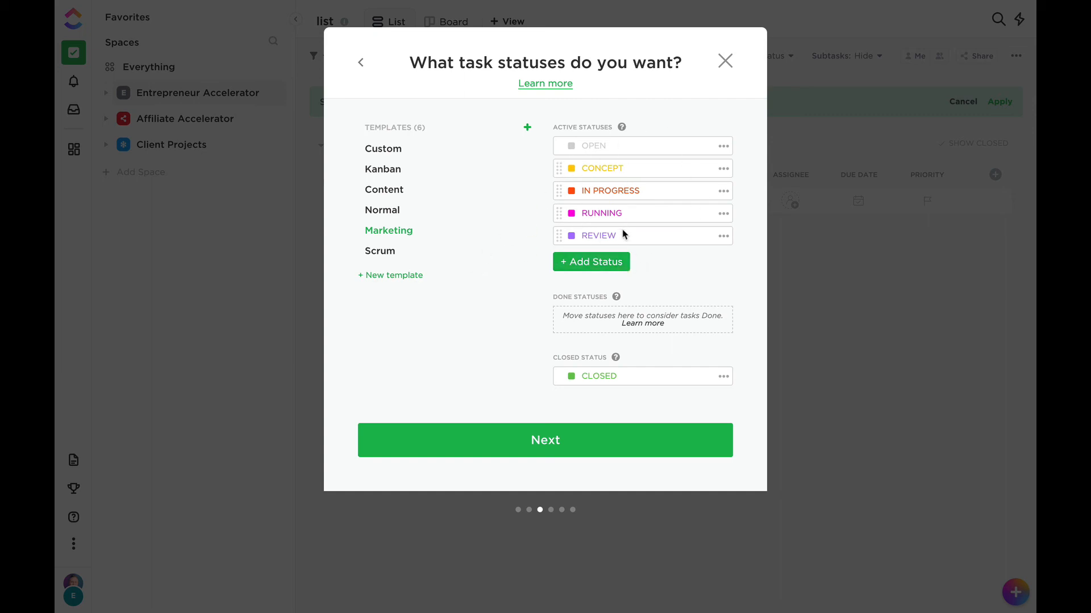
{"action": "left_click", "coordinate": [379, 251]}
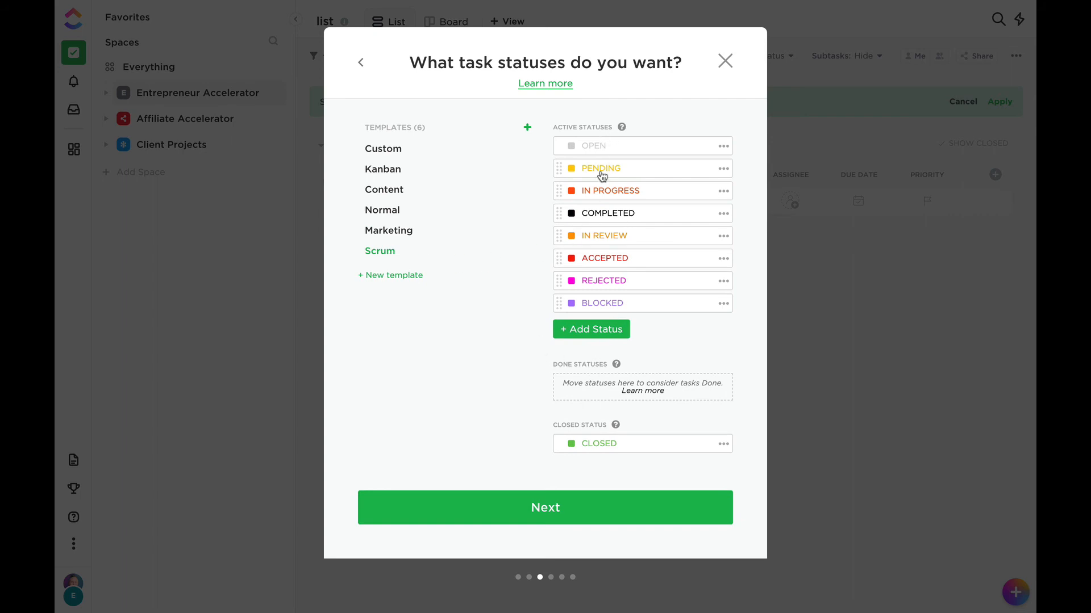
{"action": "left_click", "coordinate": [402, 192]}
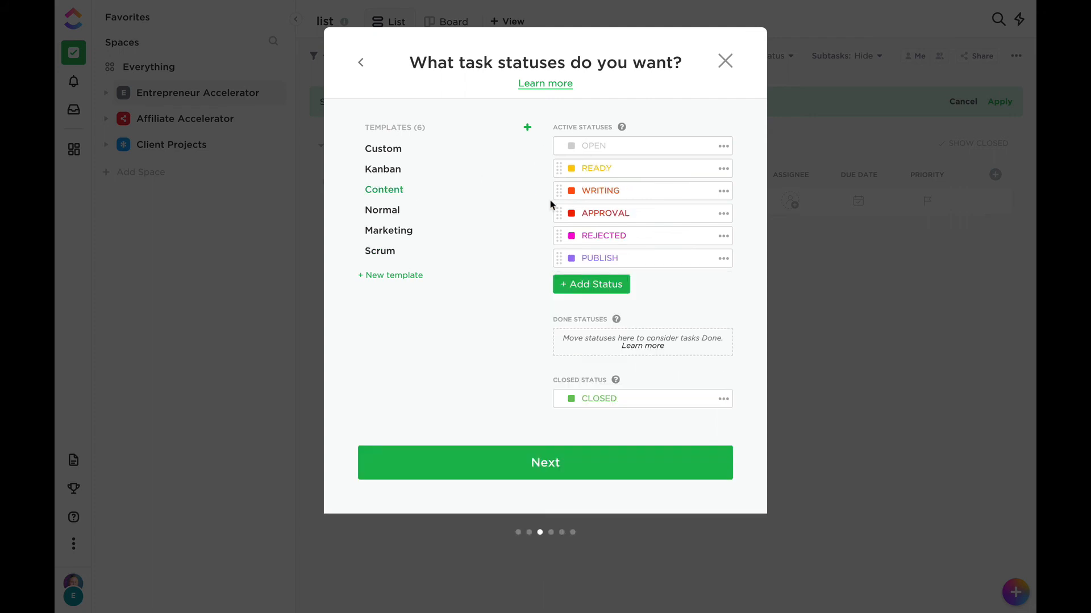
{"action": "left_click", "coordinate": [552, 470]}
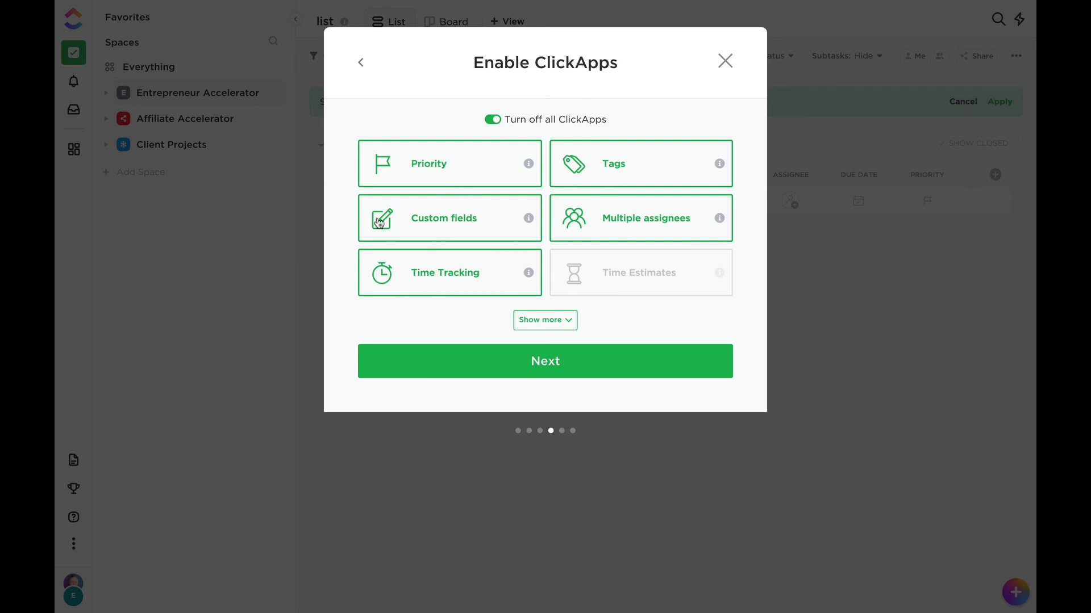
Keep the default ClickApps, add Calendar to the required views, and create the Content Calendar space.
{"action": "mouse_move", "coordinate": [527, 163]}
{"action": "mouse_move", "coordinate": [528, 272]}
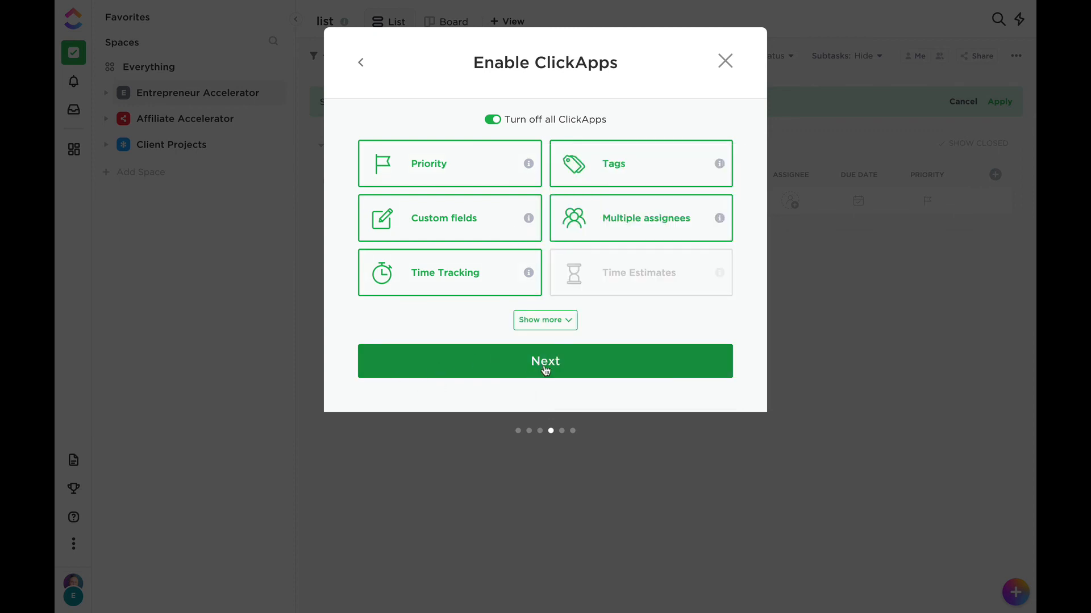
{"action": "left_click", "coordinate": [555, 368]}
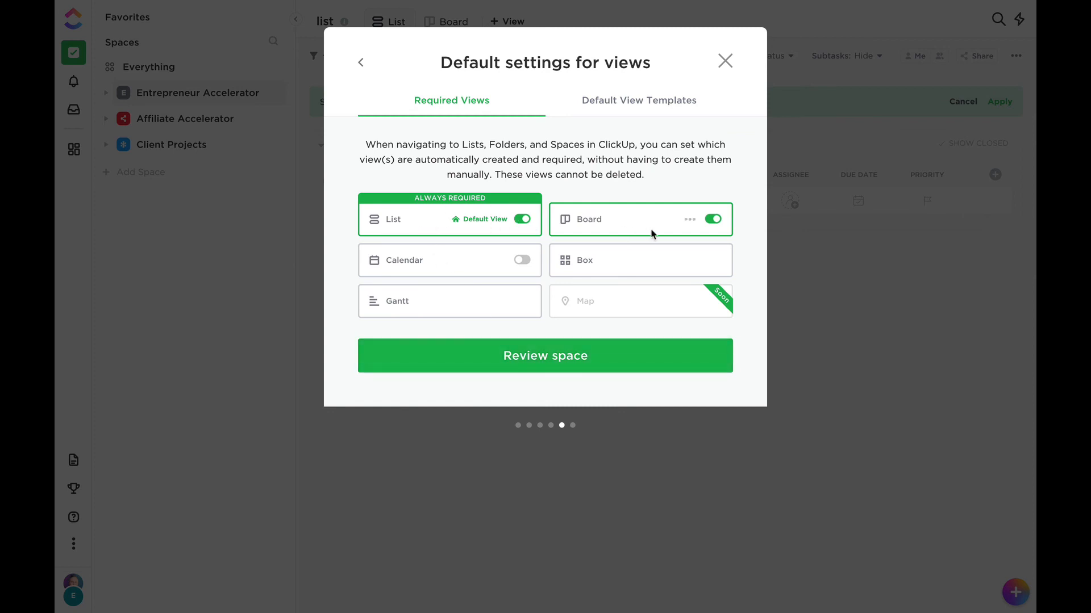
{"action": "left_click", "coordinate": [519, 261]}
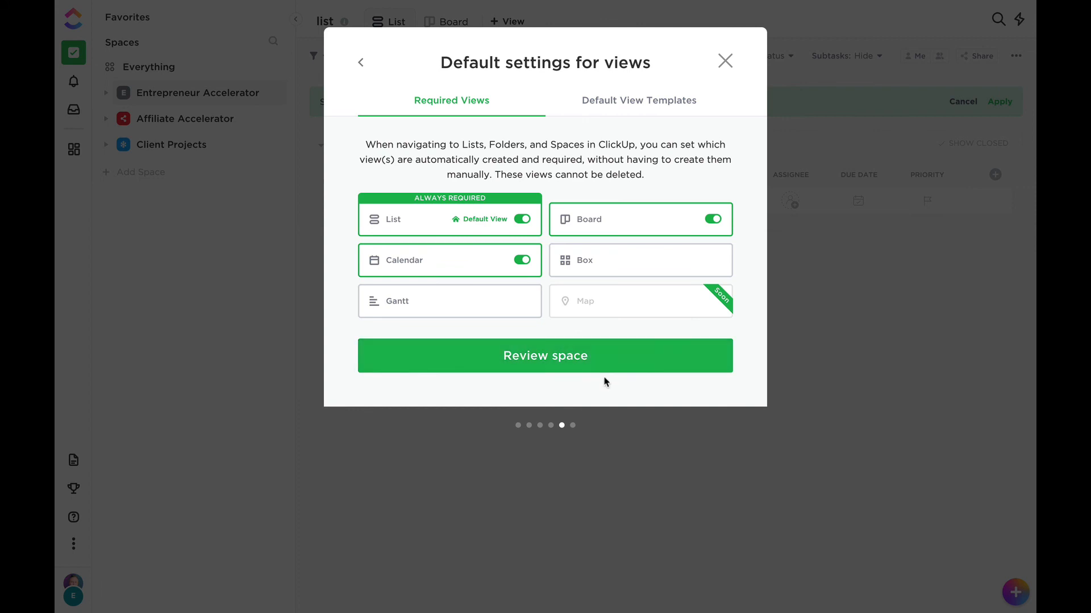
{"action": "left_click", "coordinate": [559, 362]}
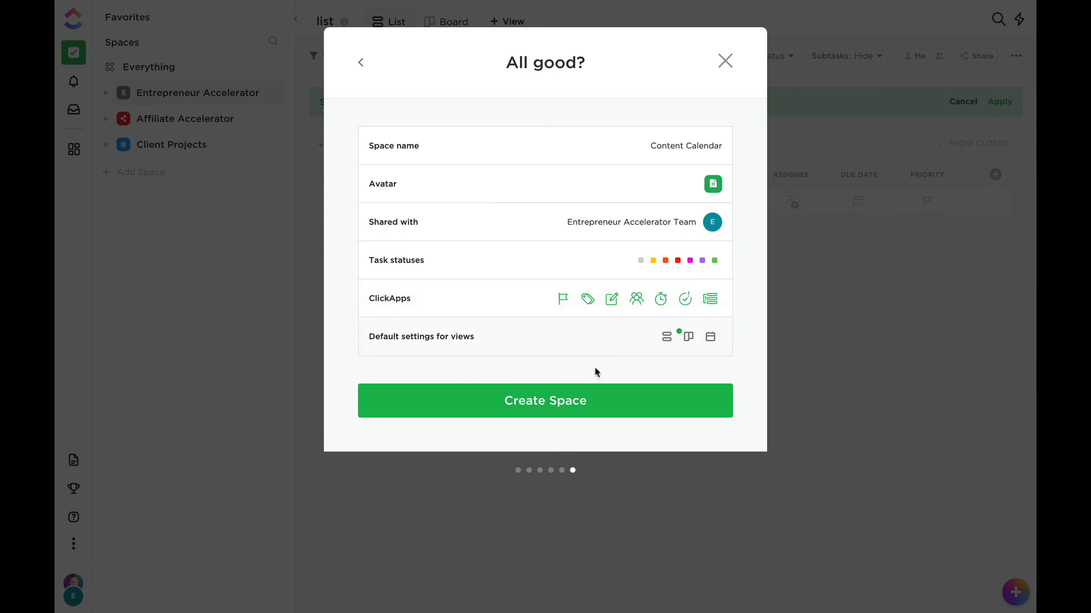
{"action": "left_click", "coordinate": [543, 411]}
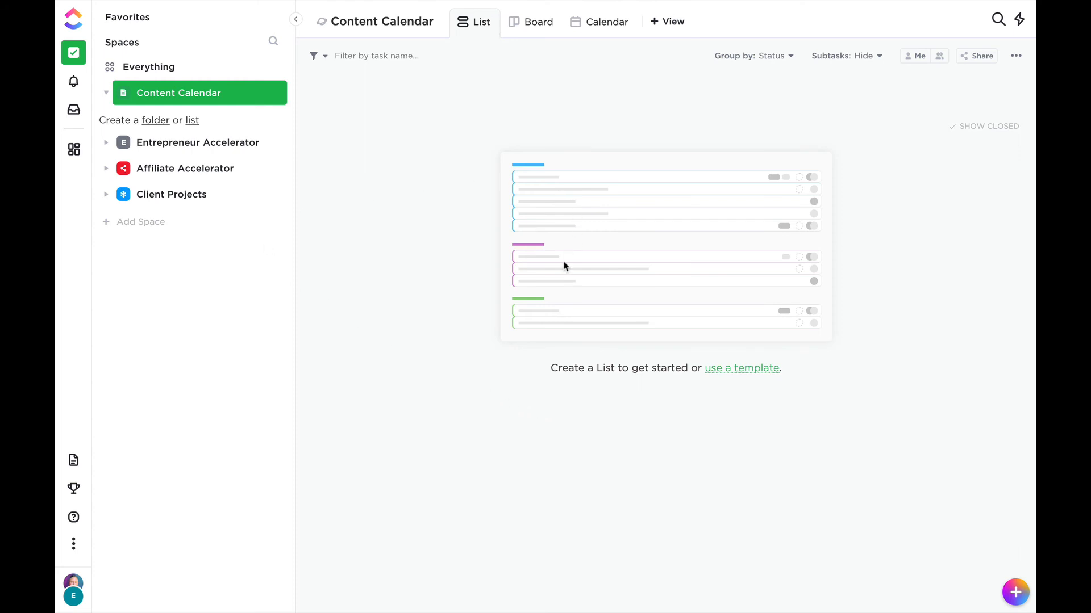
Create a folder in the Content Calendar space from the Promotional Calendar marketing template.
{"action": "left_click", "coordinate": [721, 372]}
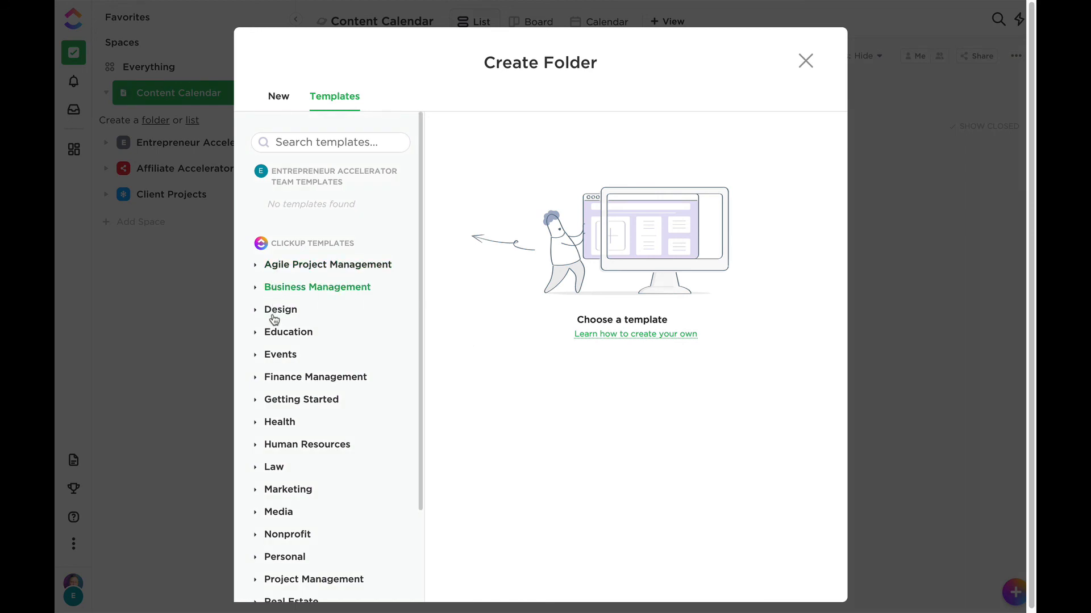
{"action": "left_click", "coordinate": [265, 489]}
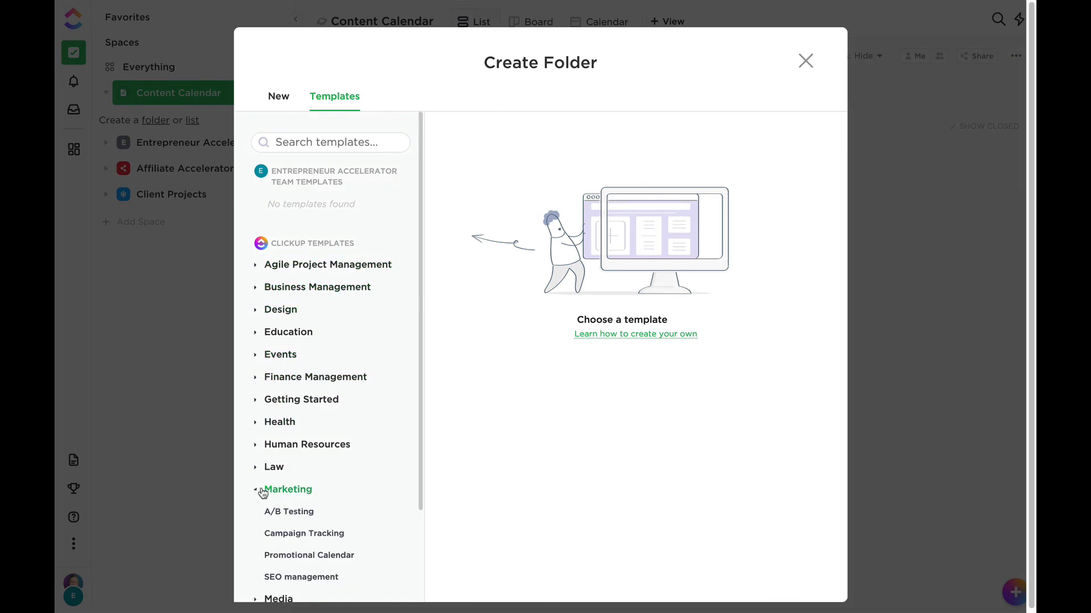
{"action": "scroll", "coordinate": [332, 474], "scroll_direction": "down", "scroll_amount": 2}
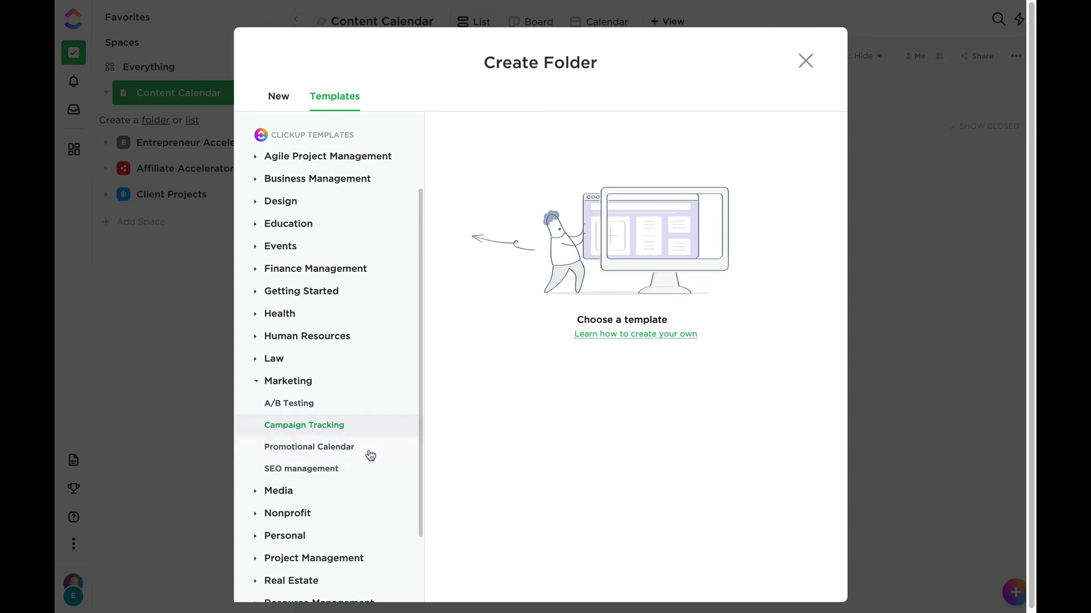
{"action": "left_click", "coordinate": [330, 455]}
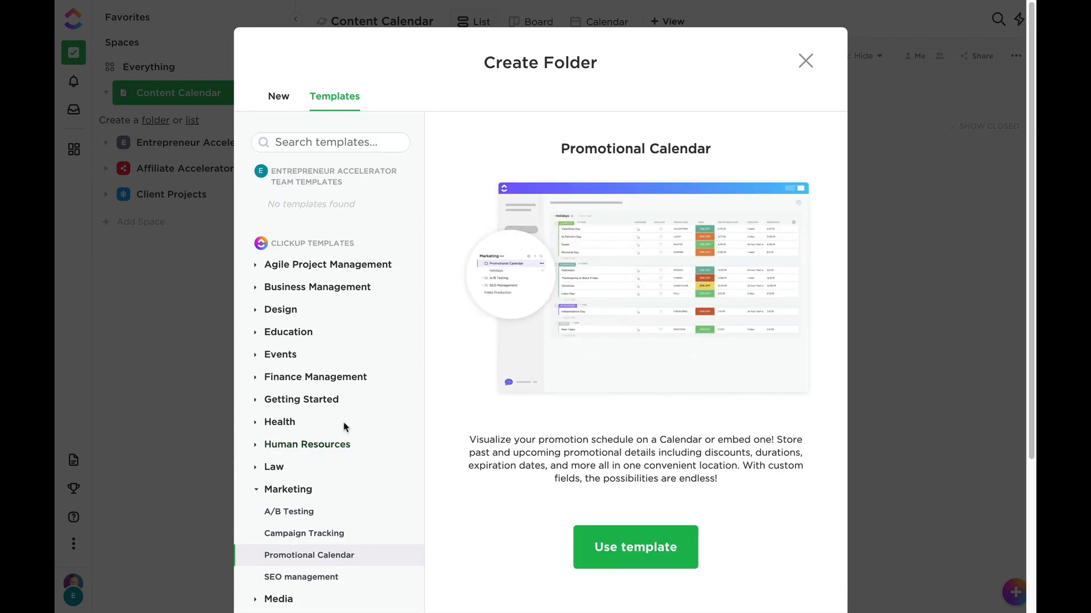
{"action": "left_click", "coordinate": [626, 550]}
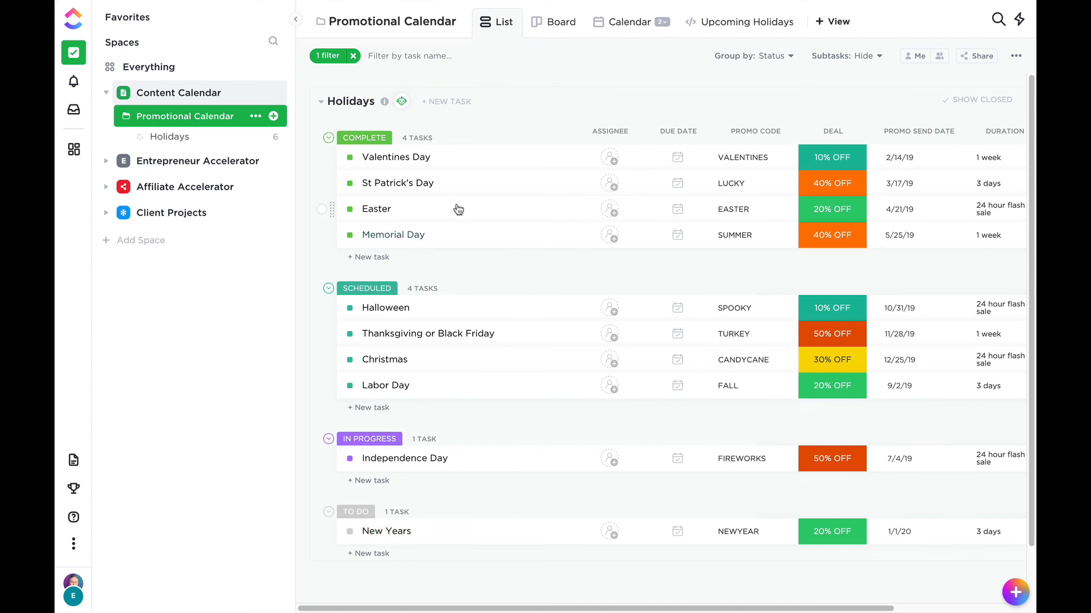
Look through the Valentines Day task's details and the Holidays list in its list and board views.
{"action": "left_click", "coordinate": [409, 158]}
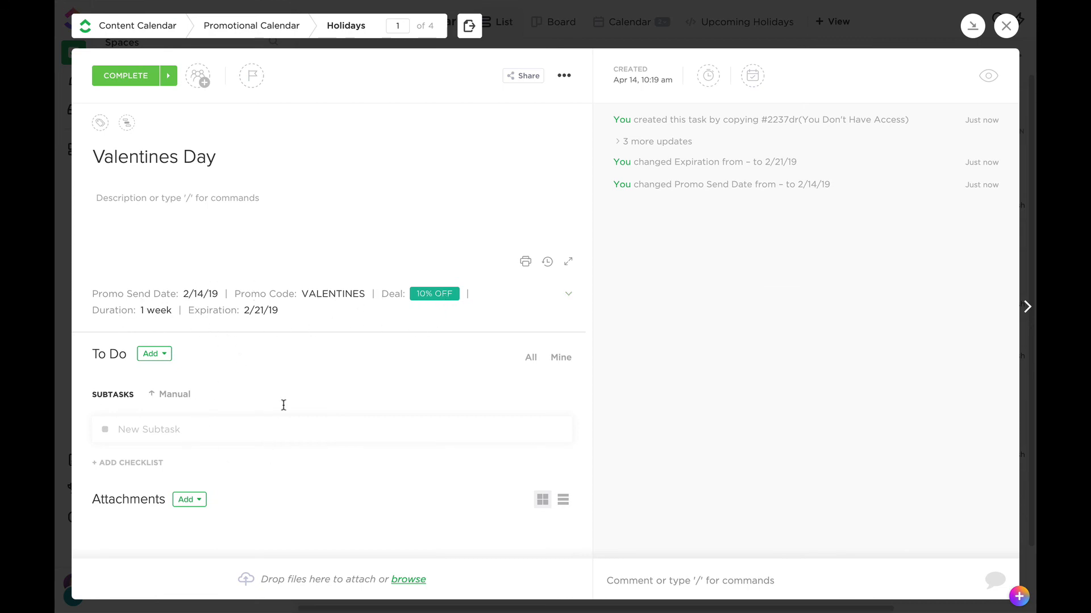
{"action": "left_click", "coordinate": [1007, 27]}
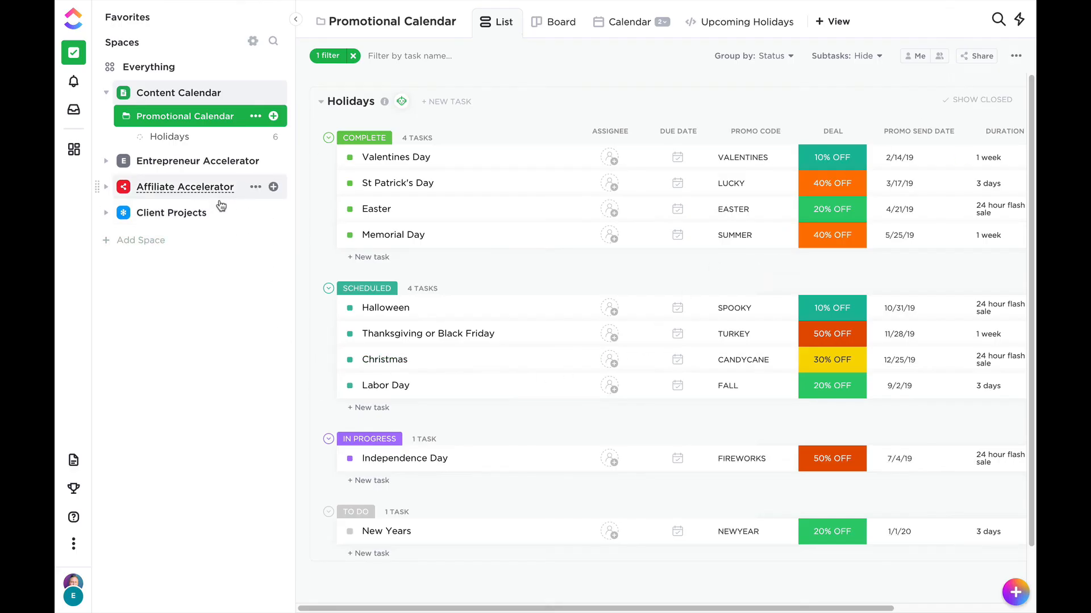
{"action": "left_click", "coordinate": [169, 140]}
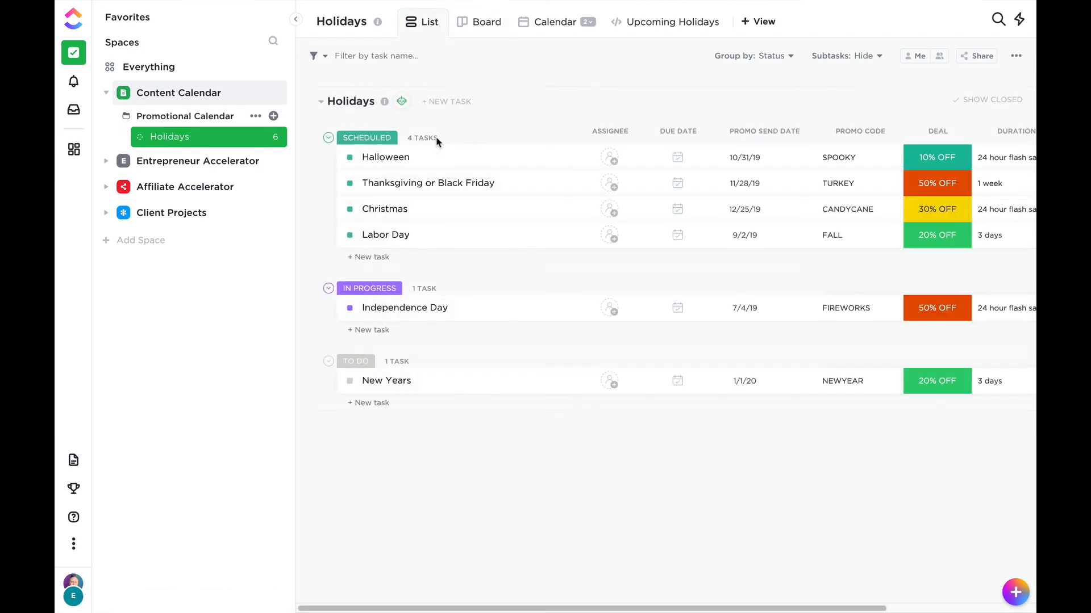
{"action": "left_click", "coordinate": [481, 34]}
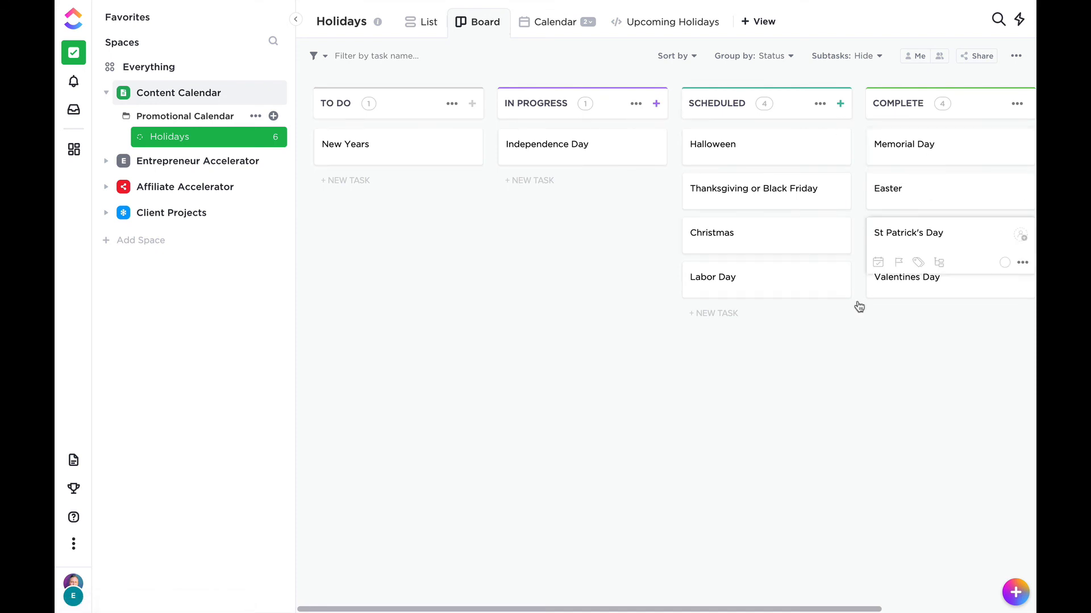
Show the Holidays list as a calendar in week layout.
{"action": "left_click", "coordinate": [559, 31]}
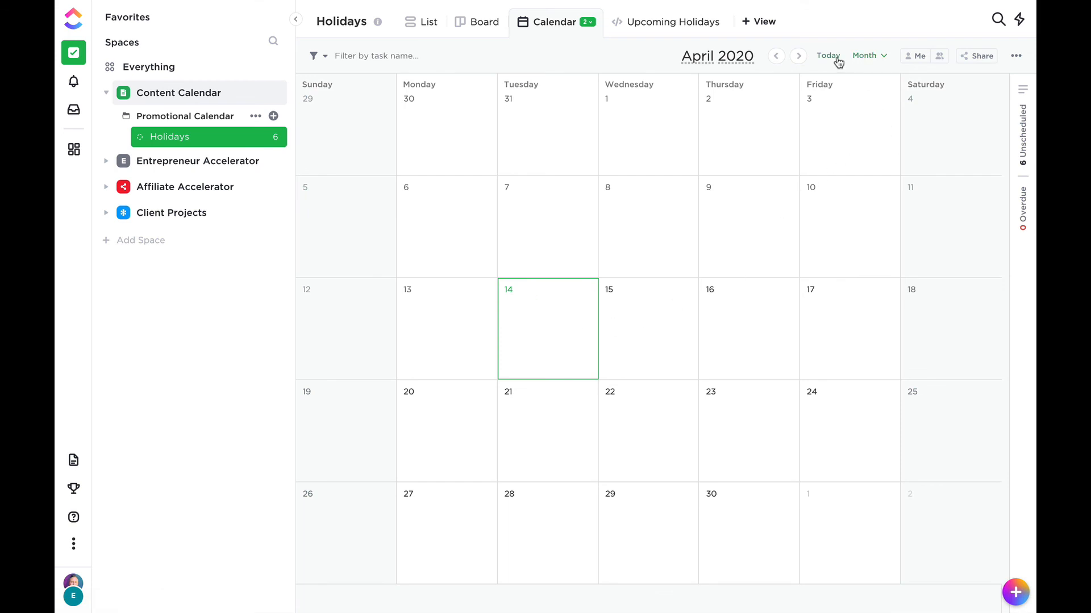
{"action": "left_click", "coordinate": [878, 57]}
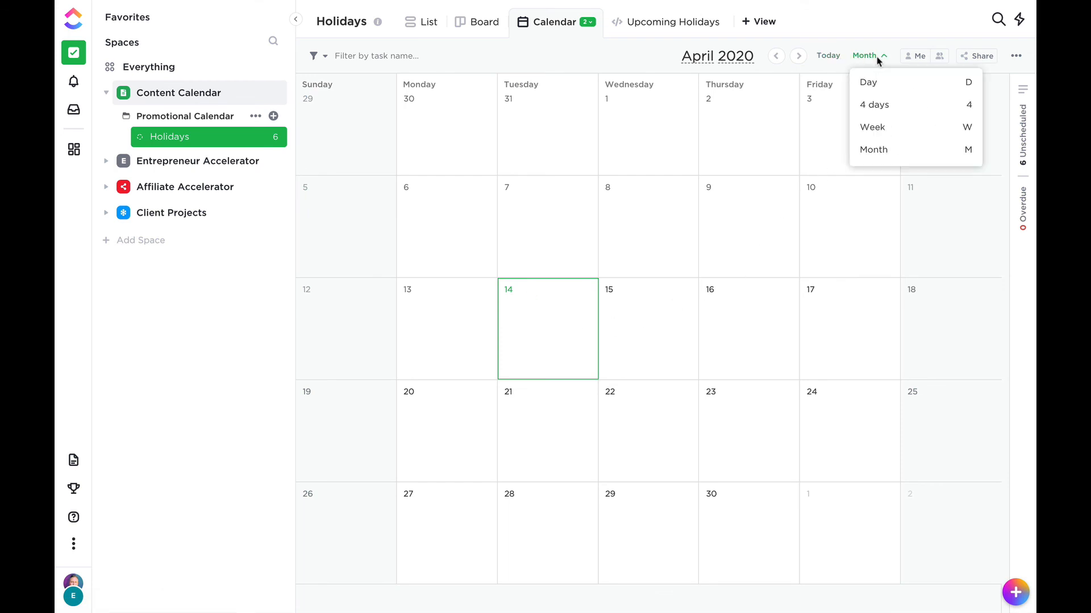
{"action": "left_click", "coordinate": [879, 136]}
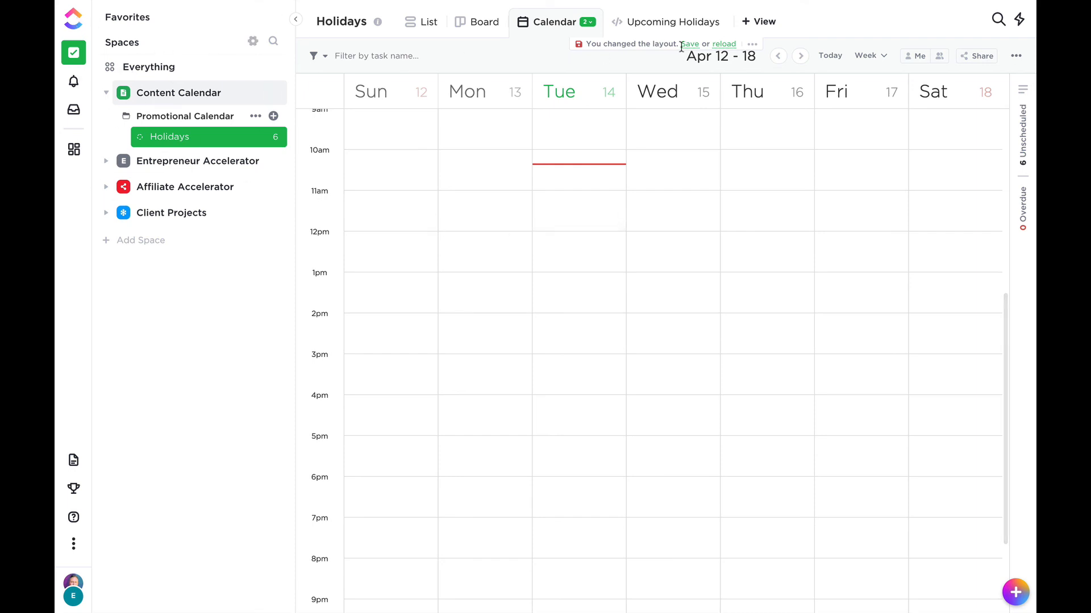
{"action": "mouse_move", "coordinate": [793, 8]}
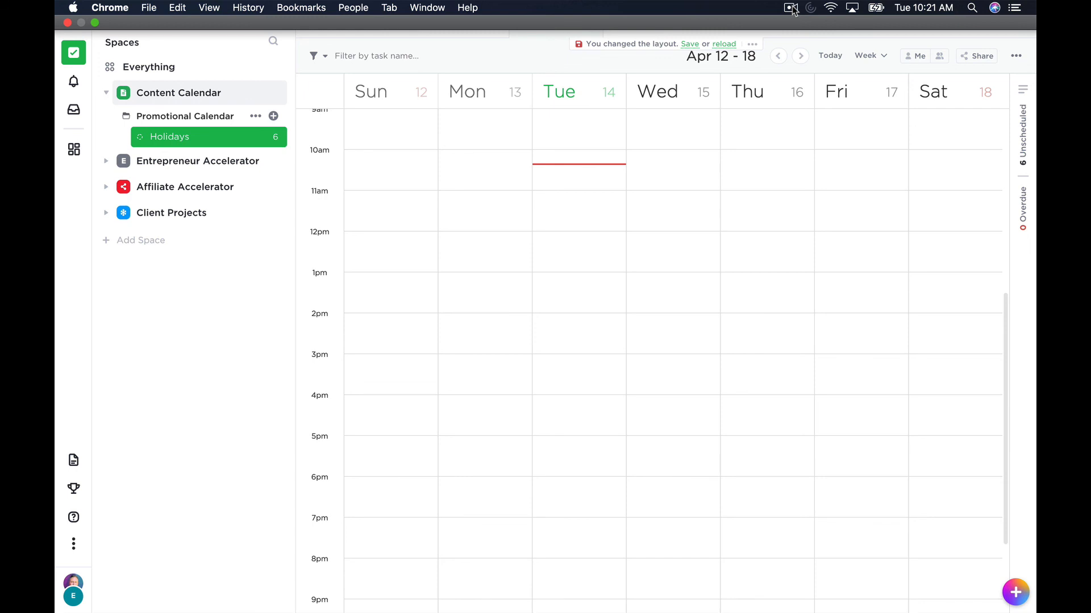
{"action": "left_click", "coordinate": [793, 8]}
{"action": "left_click", "coordinate": [826, 33]}
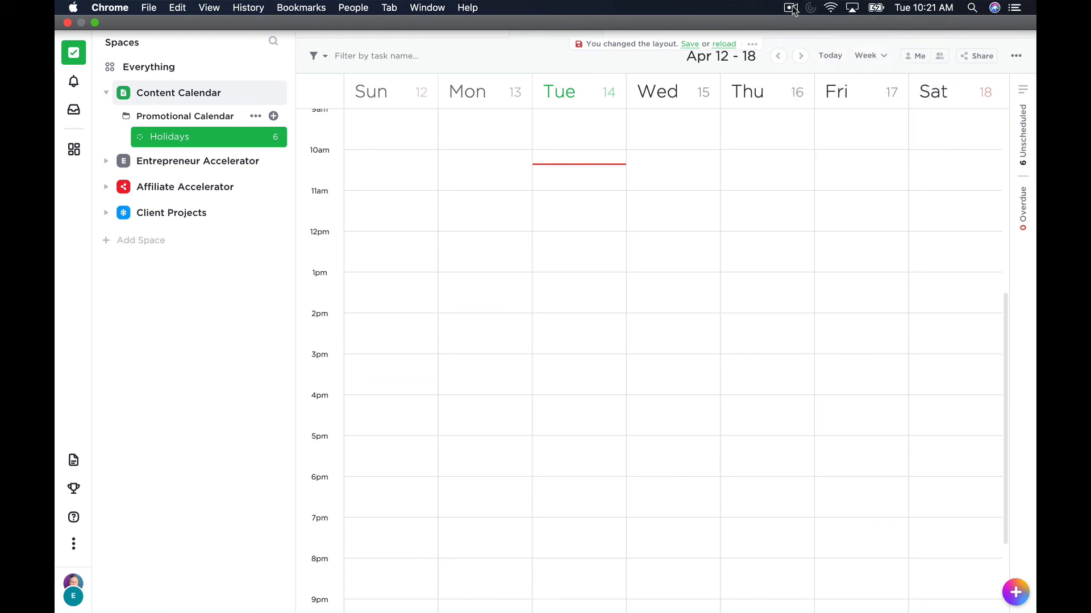